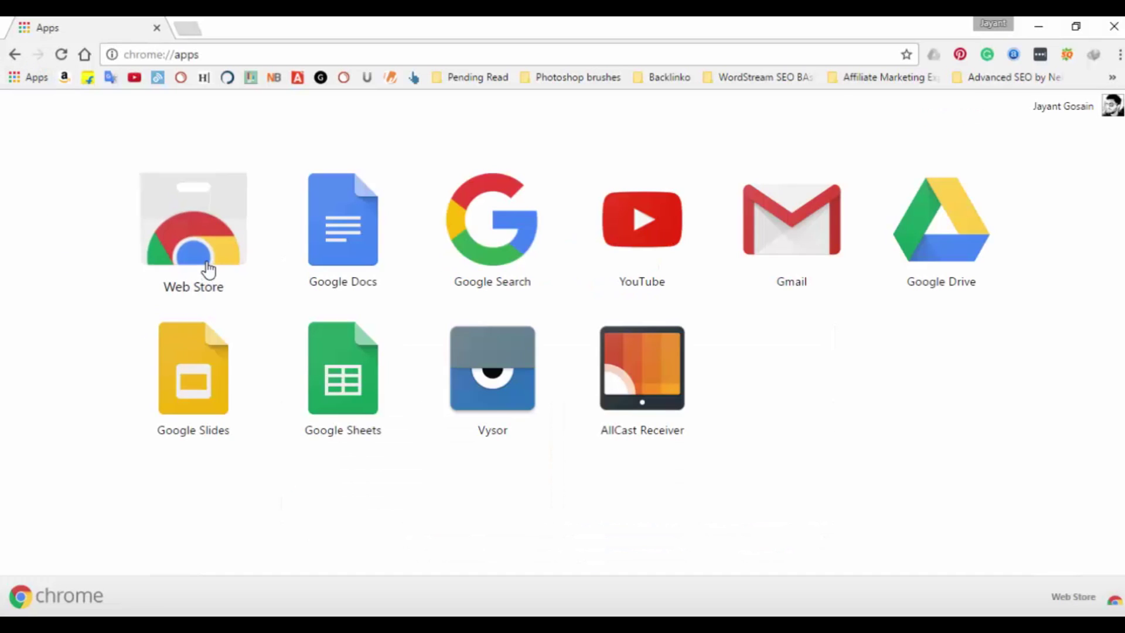
click(207, 268)
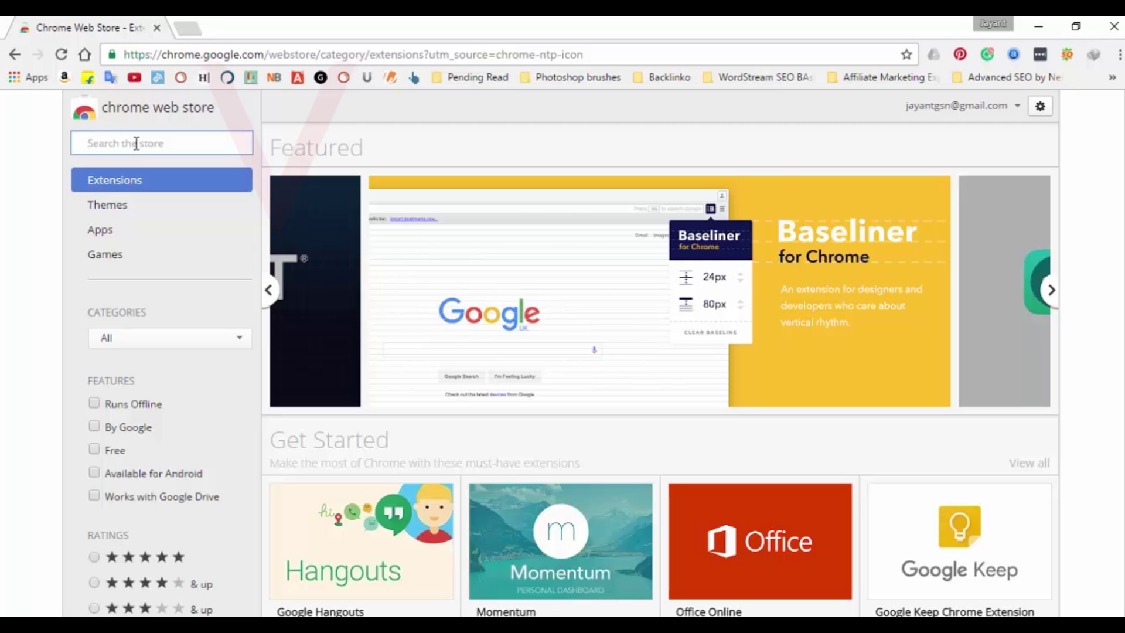
text(Vys)
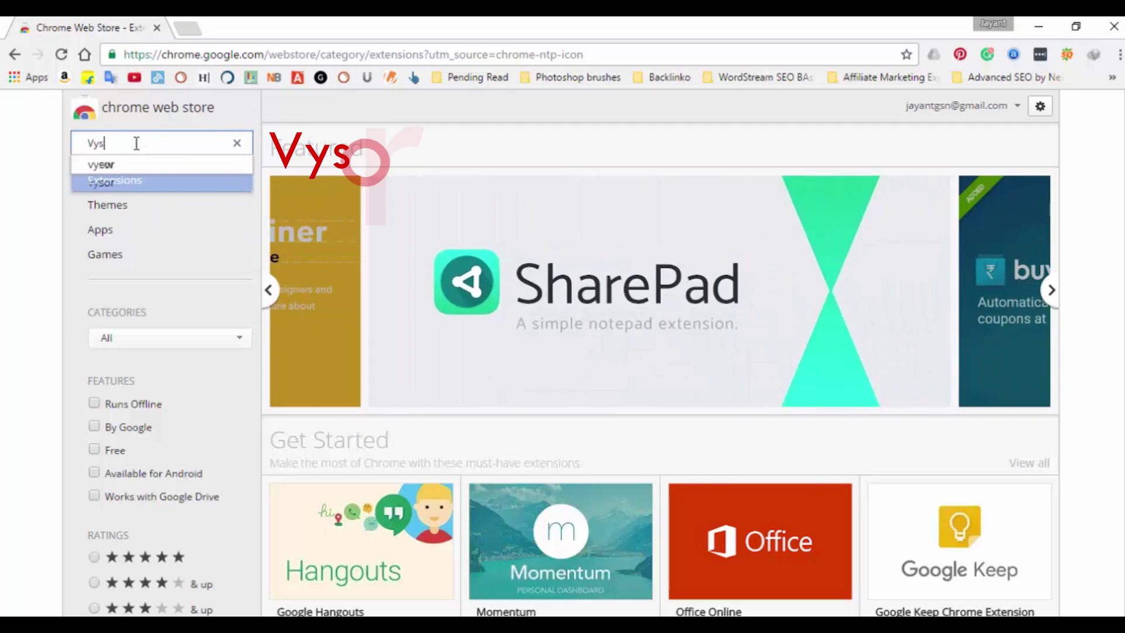
text(or)
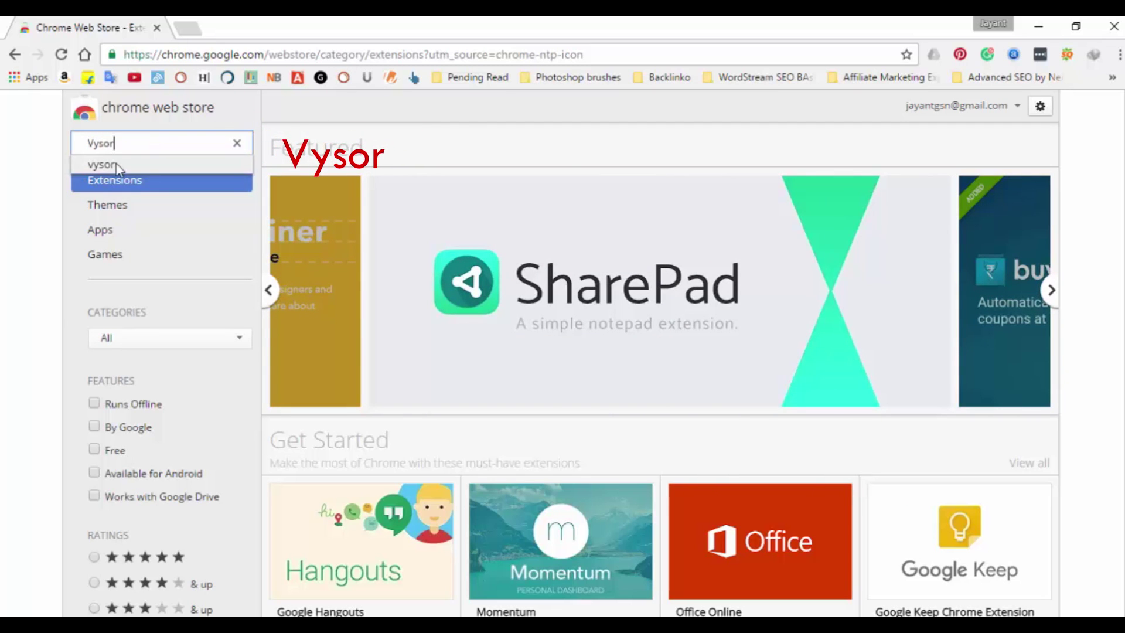
click(116, 164)
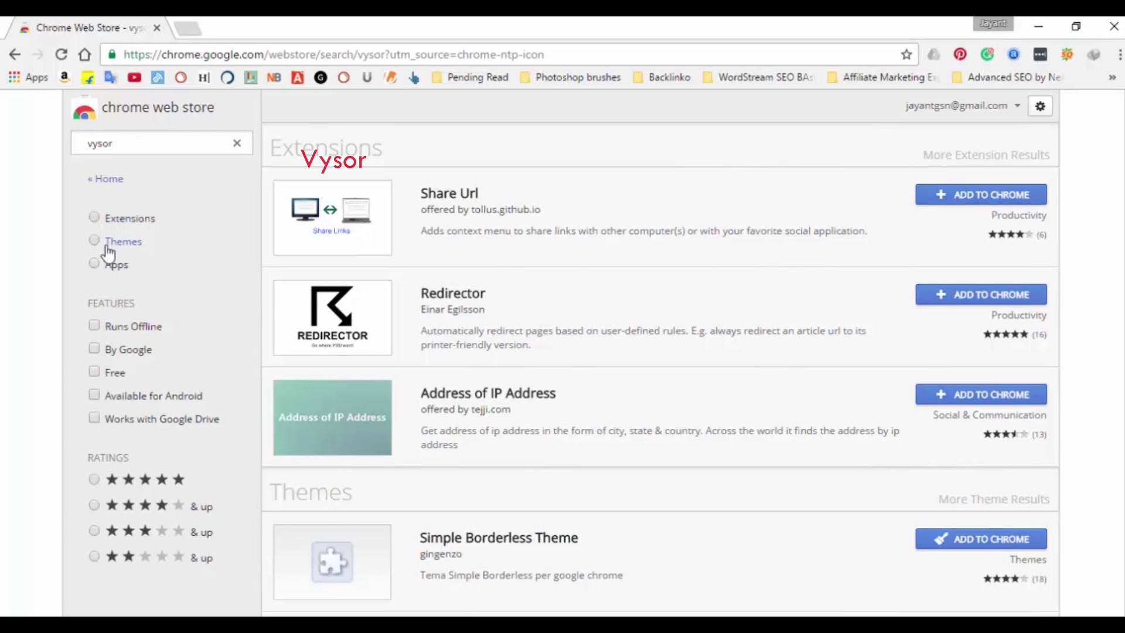
click(103, 267)
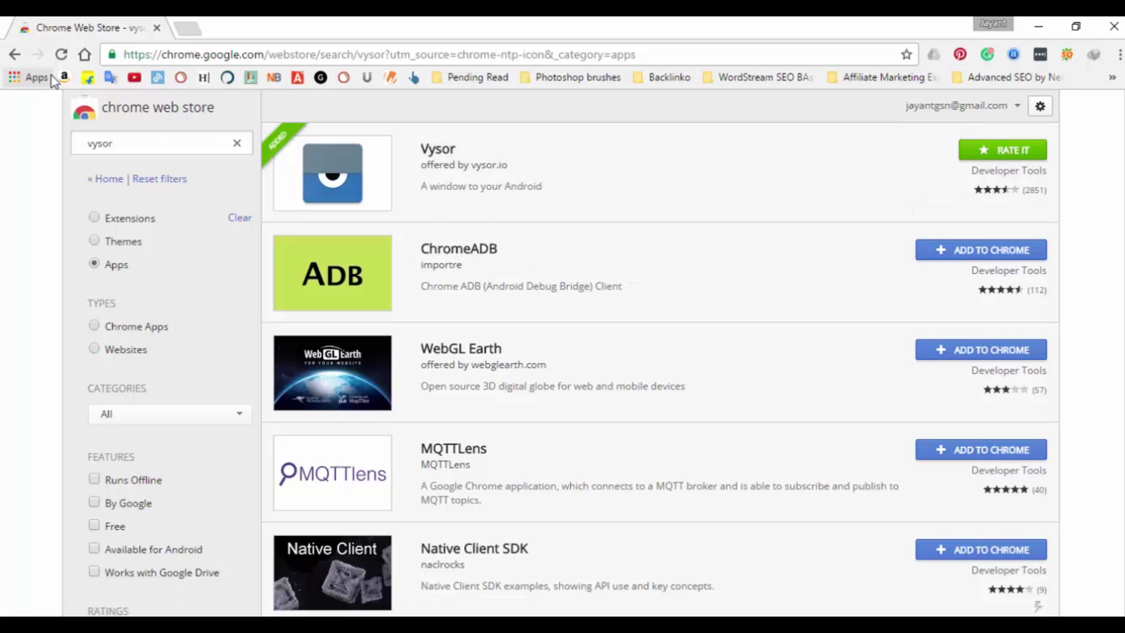
click(15, 54)
click(15, 54)
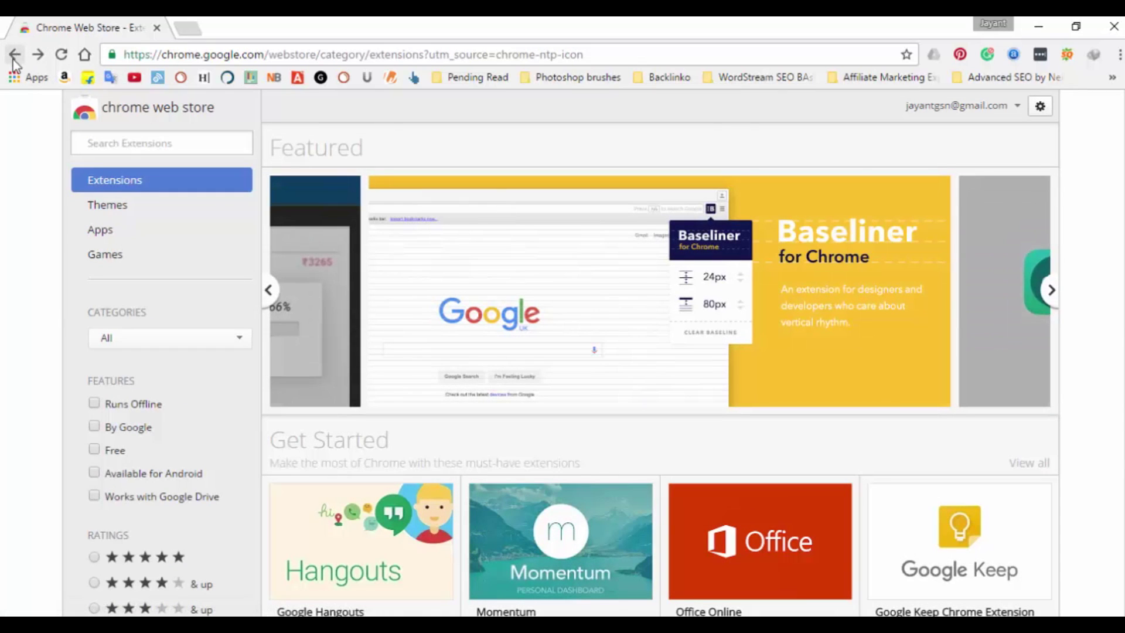
click(15, 54)
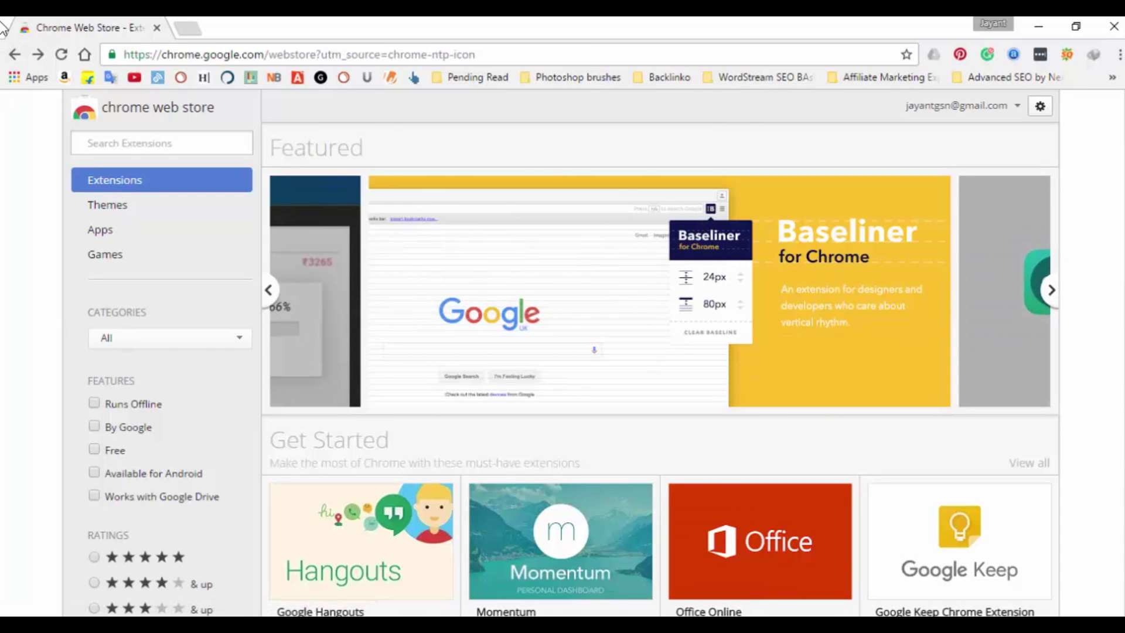
click(14, 55)
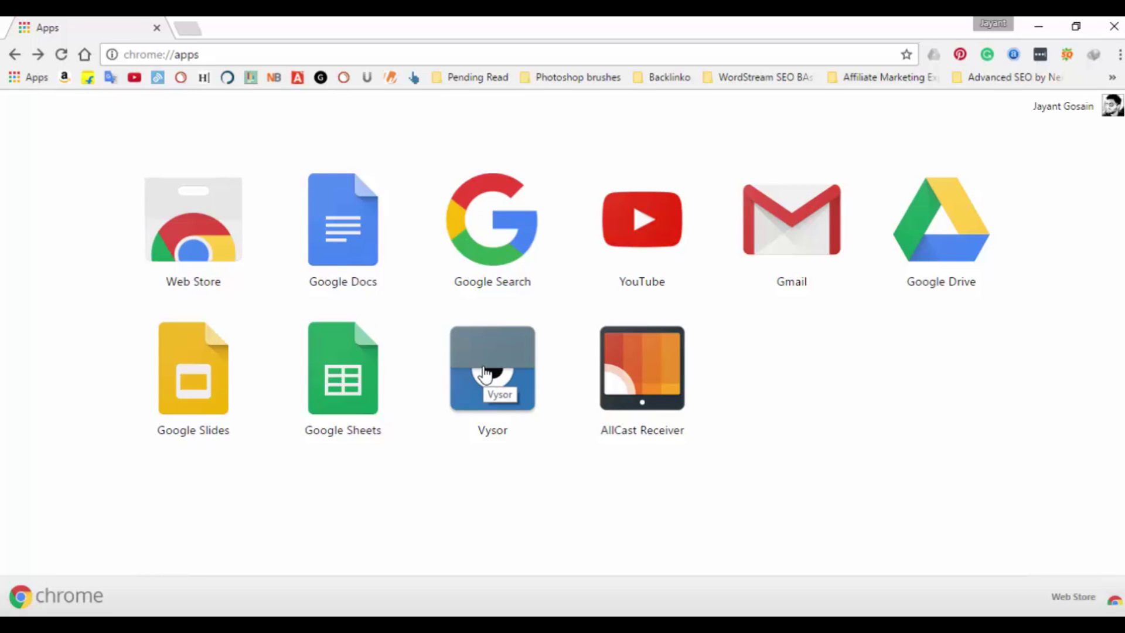
Launch Vysor, open the Universal ADB Driver download, cancel it, and return to the Chrome apps tab.
click(486, 374)
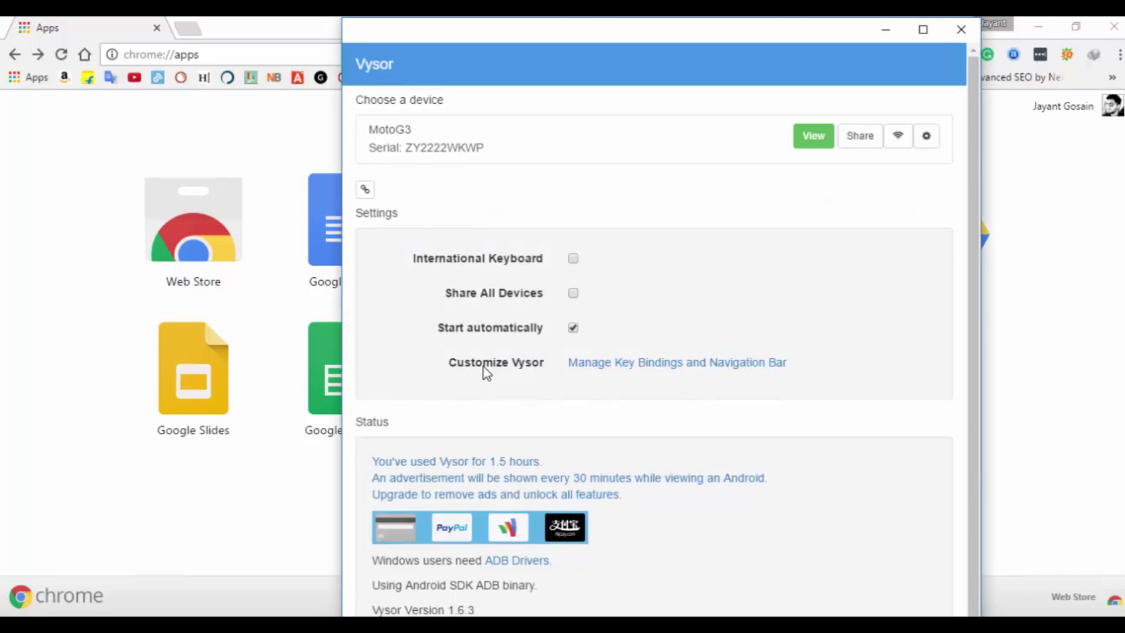
scroll(666, 363, down, 2)
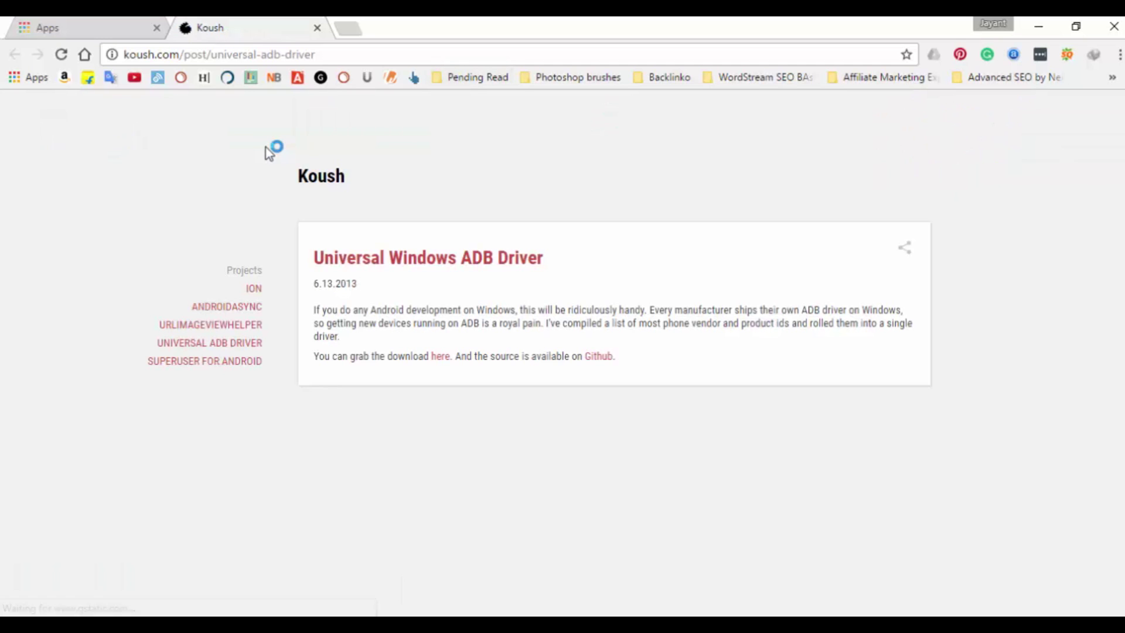
click(387, 358)
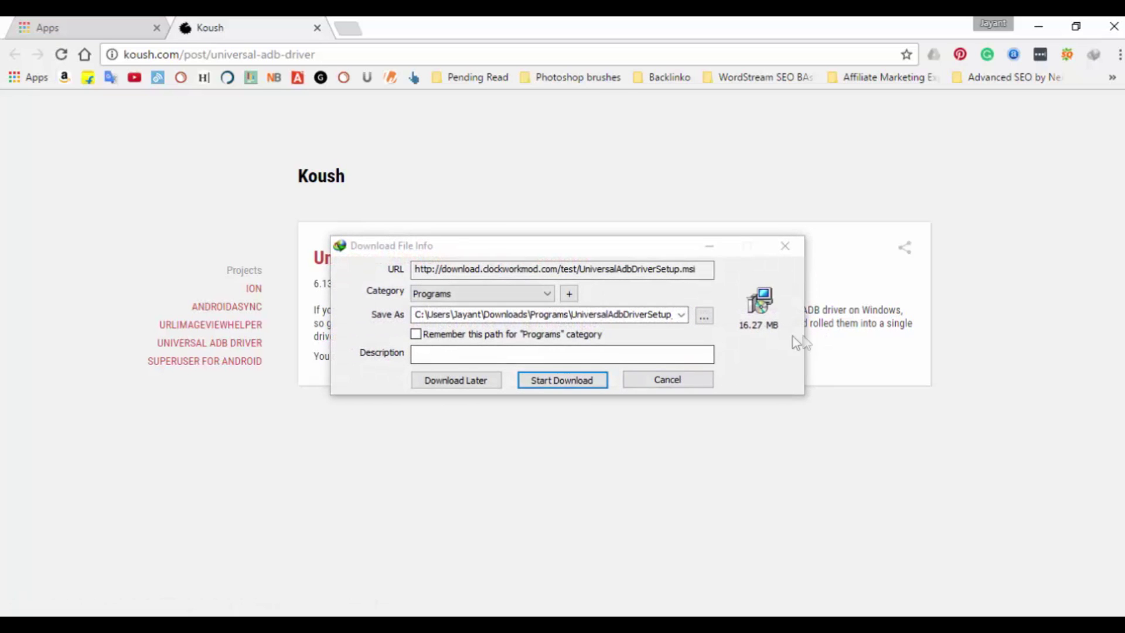
click(666, 382)
click(82, 26)
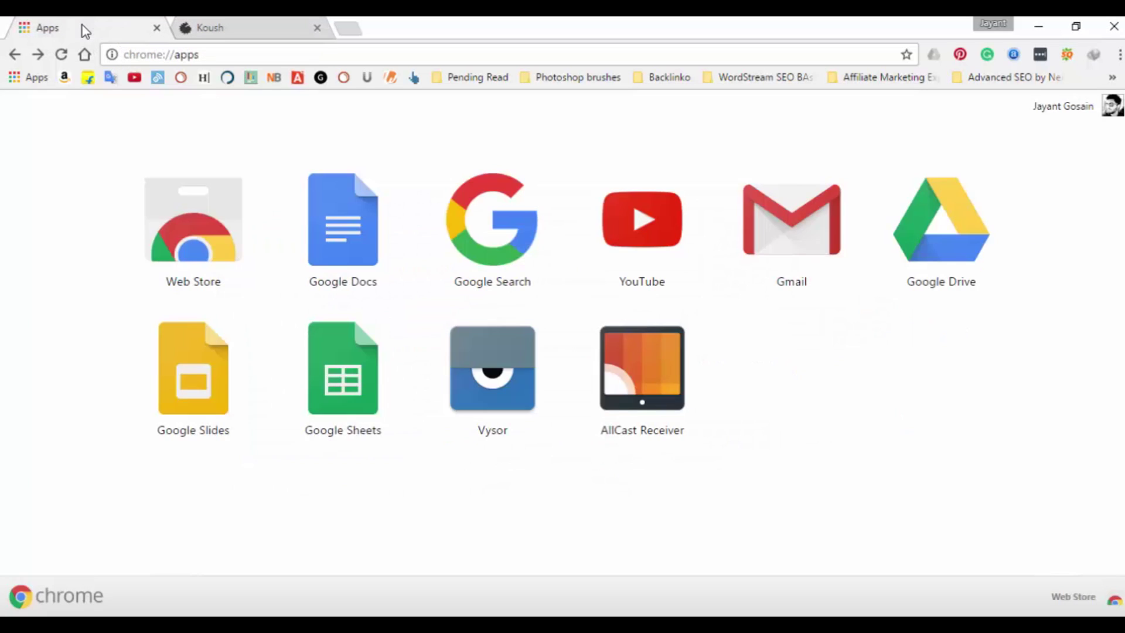
click(277, 21)
click(158, 22)
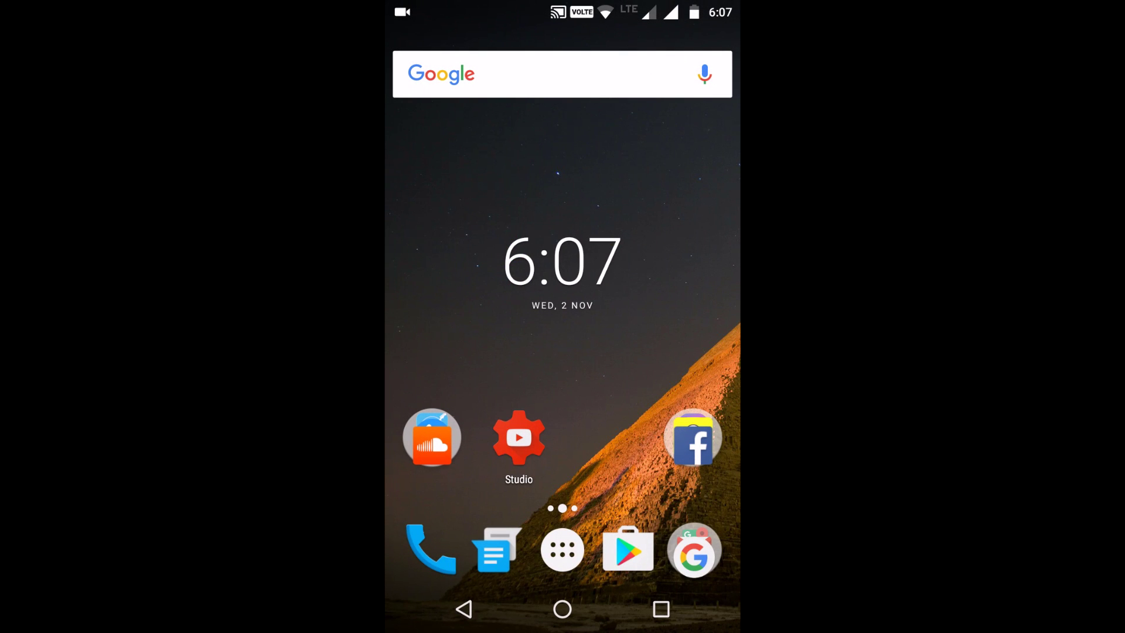
Unlock developer options by tapping Build number in Settings > About phone.
drag(562, 8, 563, 528)
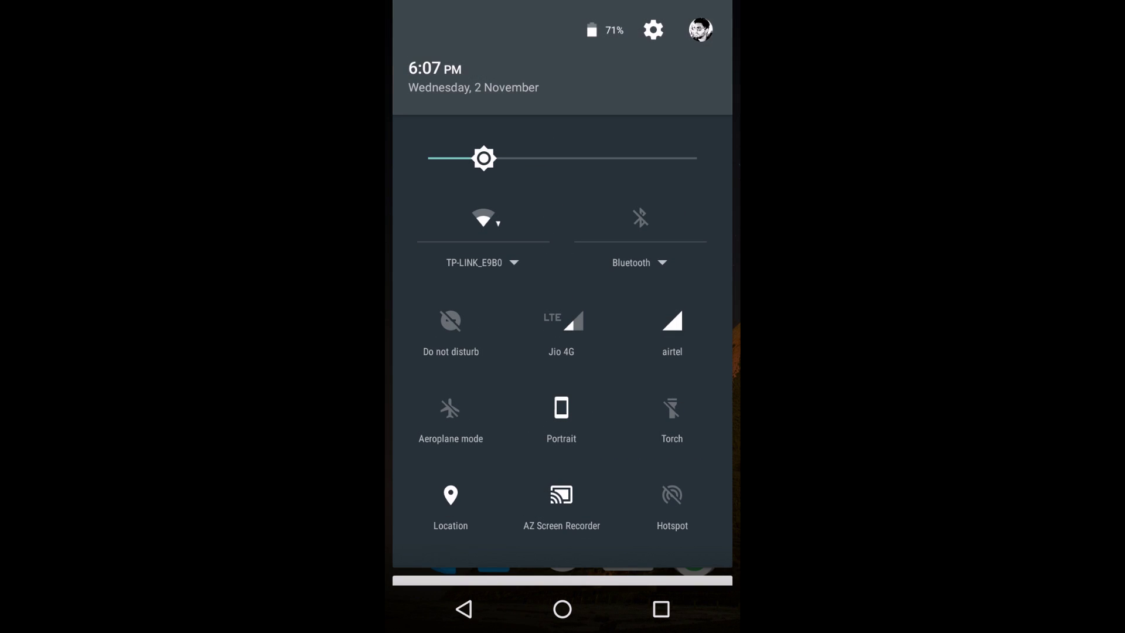
click(653, 30)
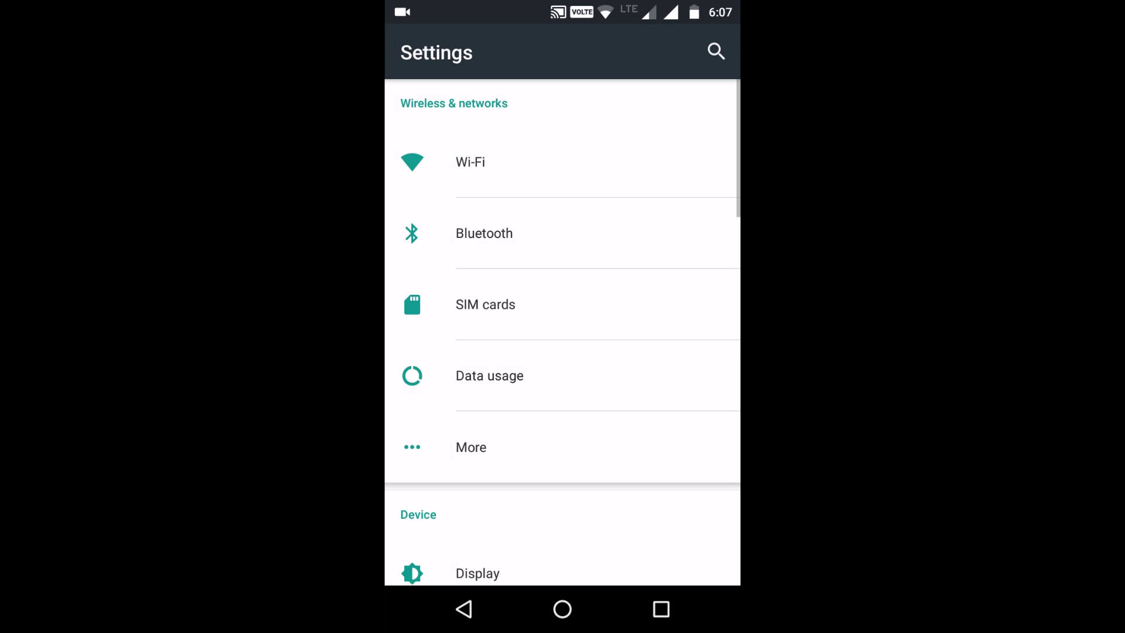
scroll(563, 351, down, 15)
click(544, 541)
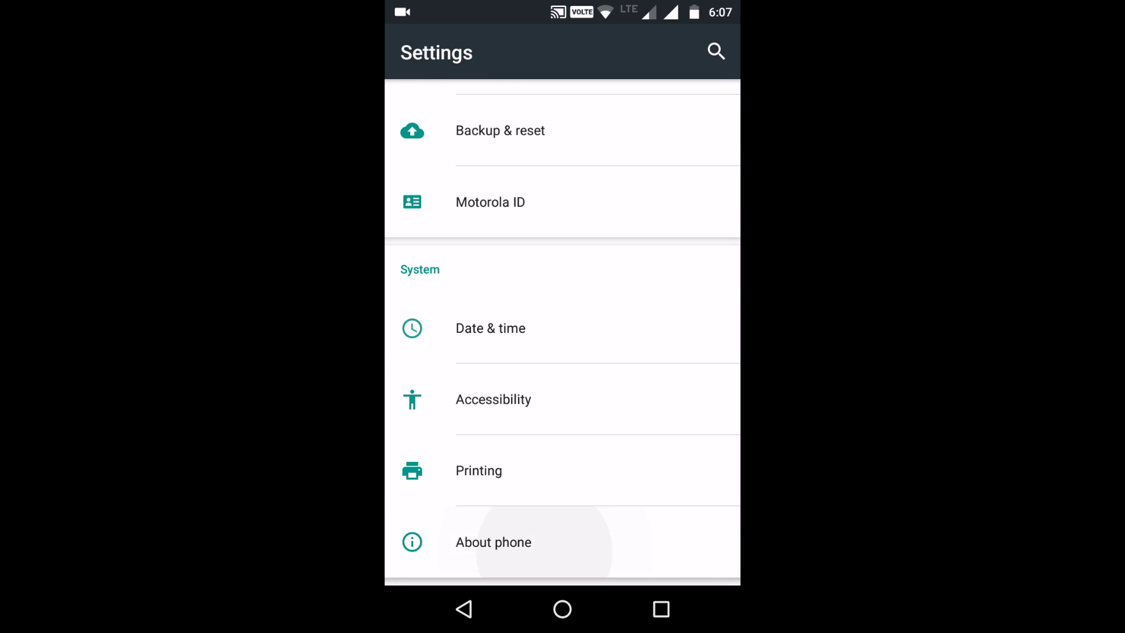
scroll(562, 352, down, 5)
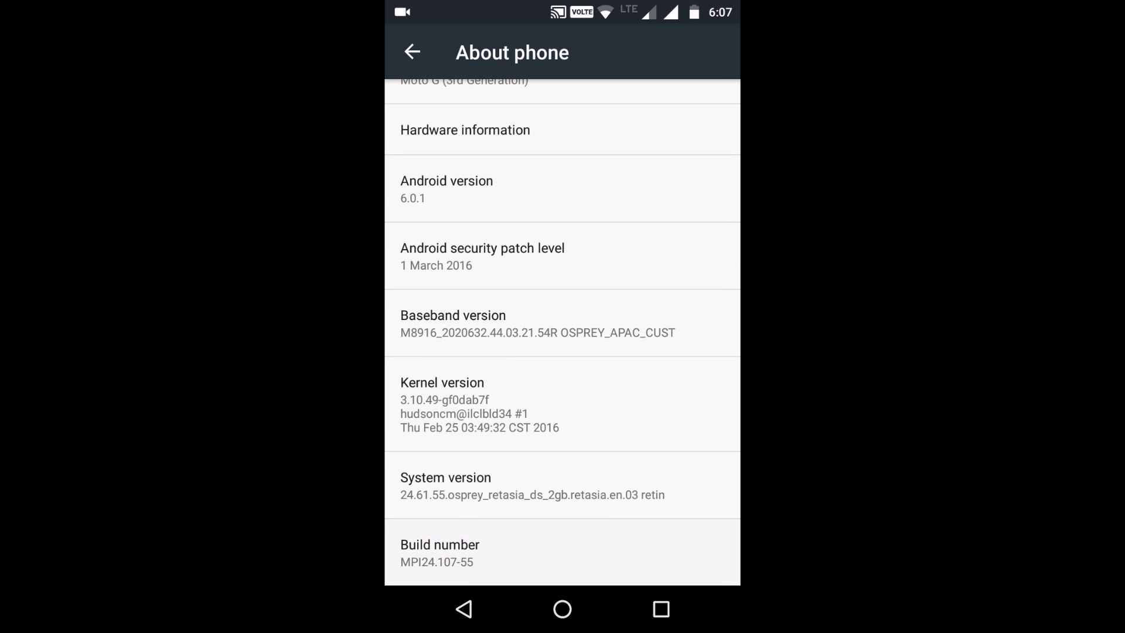
click(440, 552)
click(440, 552)
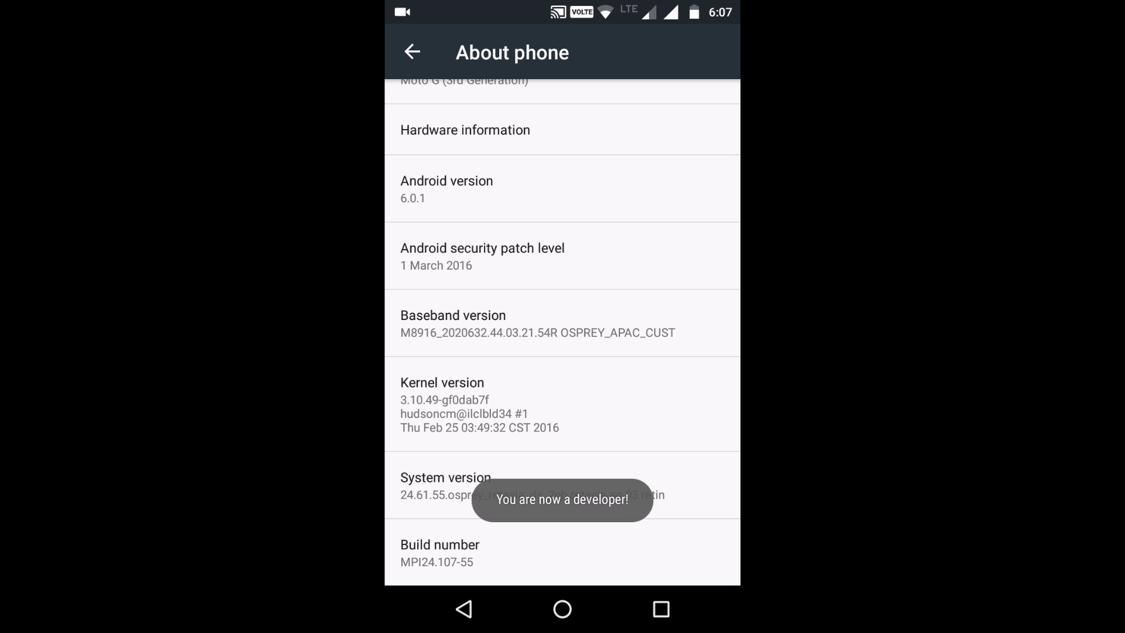
click(464, 608)
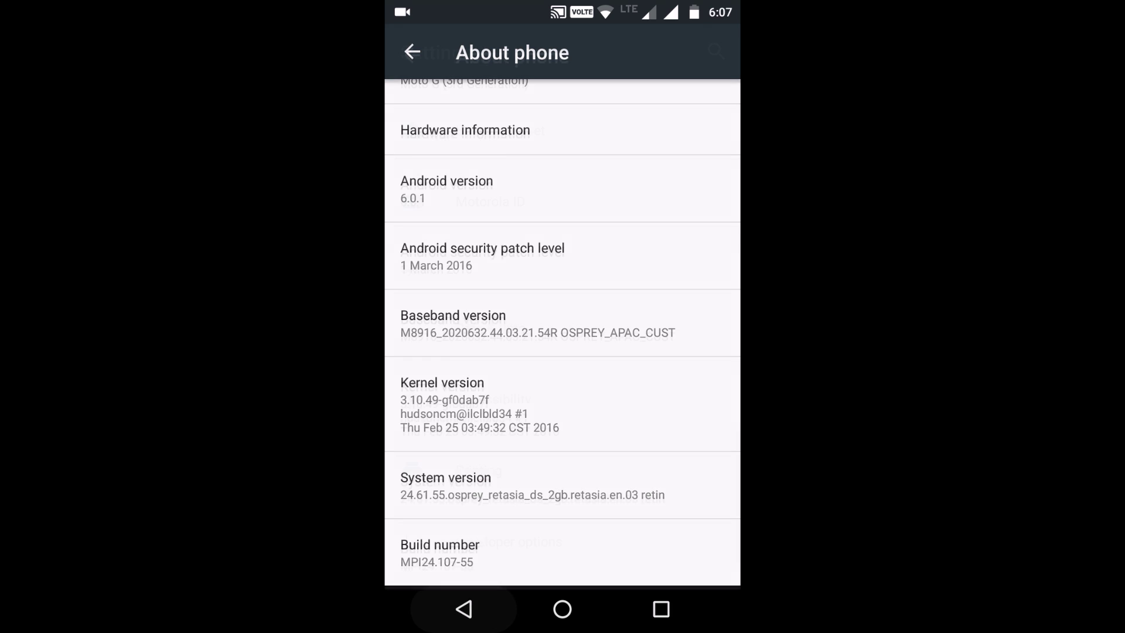
scroll(563, 352, down, 2)
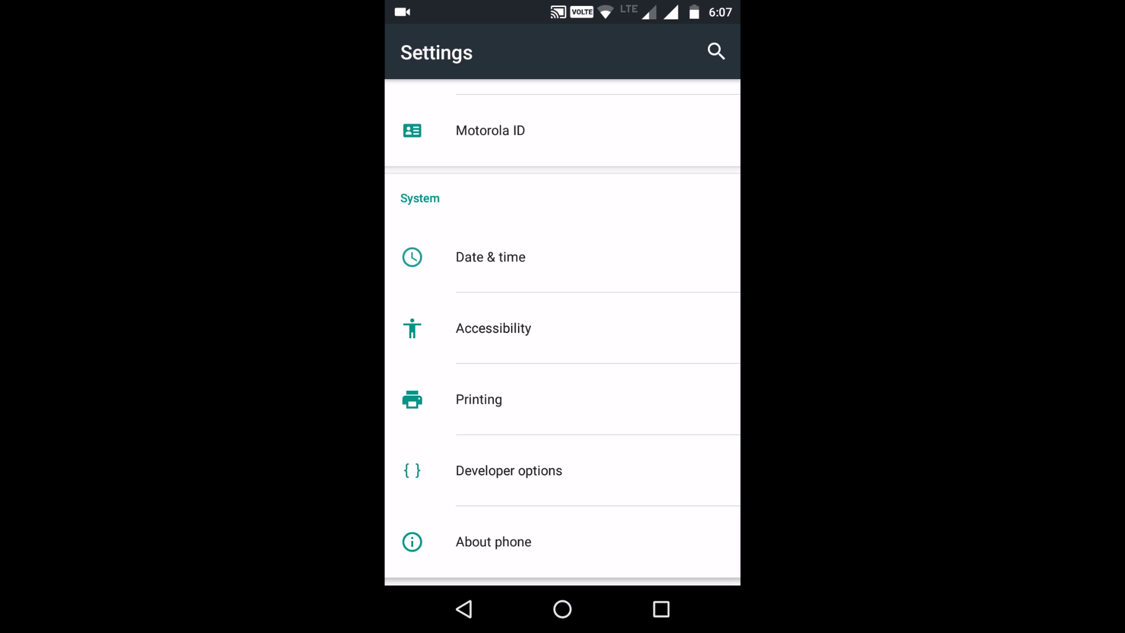
Enable and confirm USB debugging in Developer options, then return to the home screen.
click(527, 471)
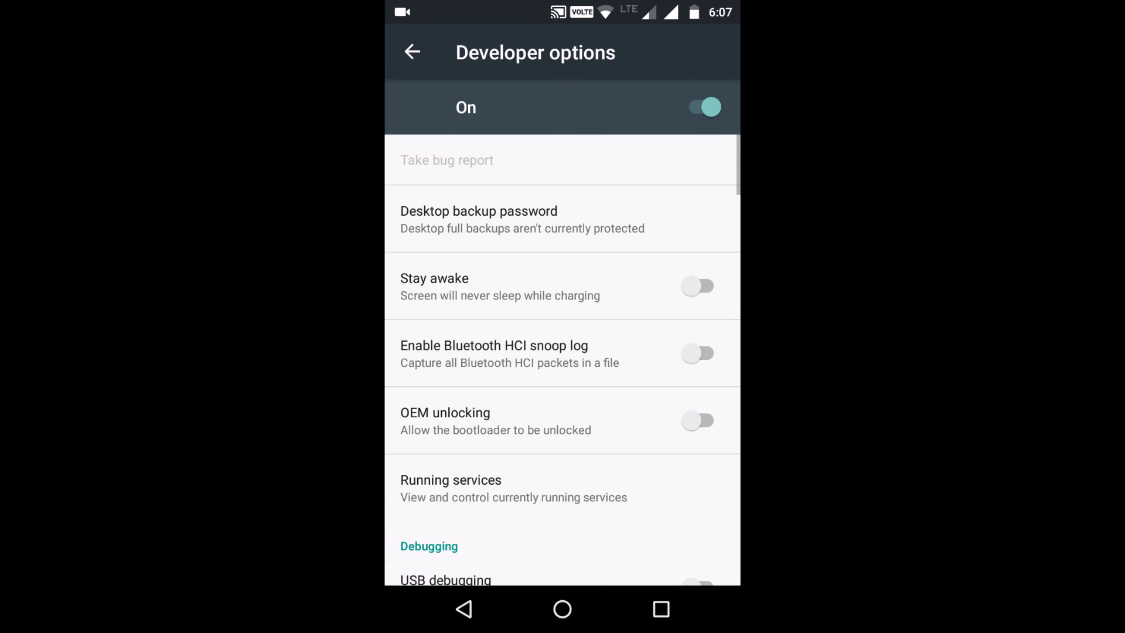
scroll(563, 360, down, 3)
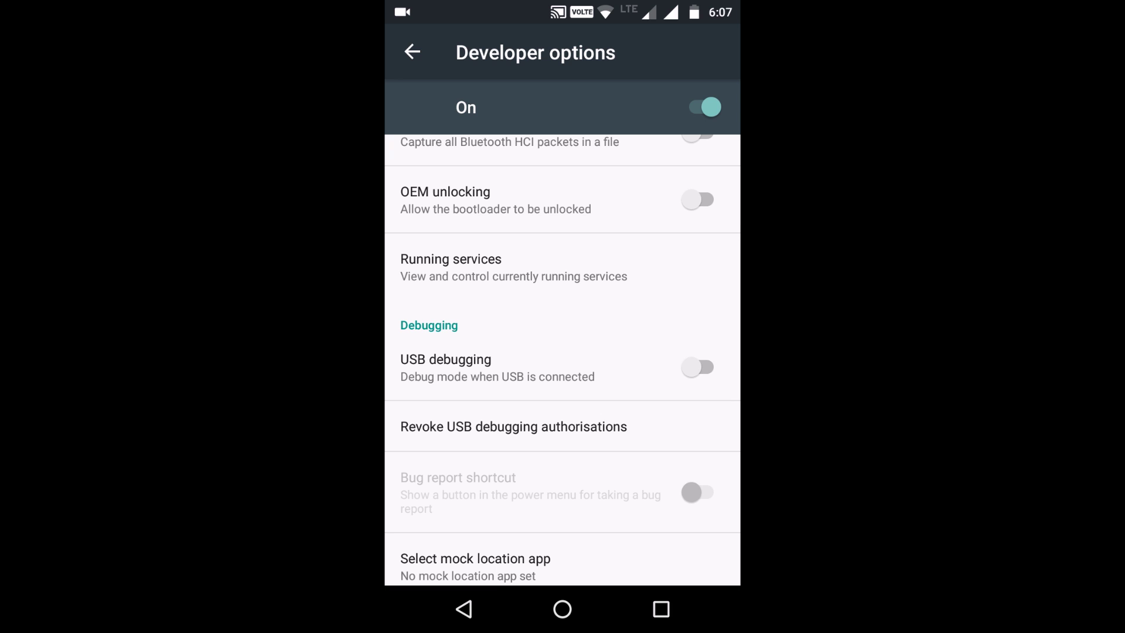
click(697, 368)
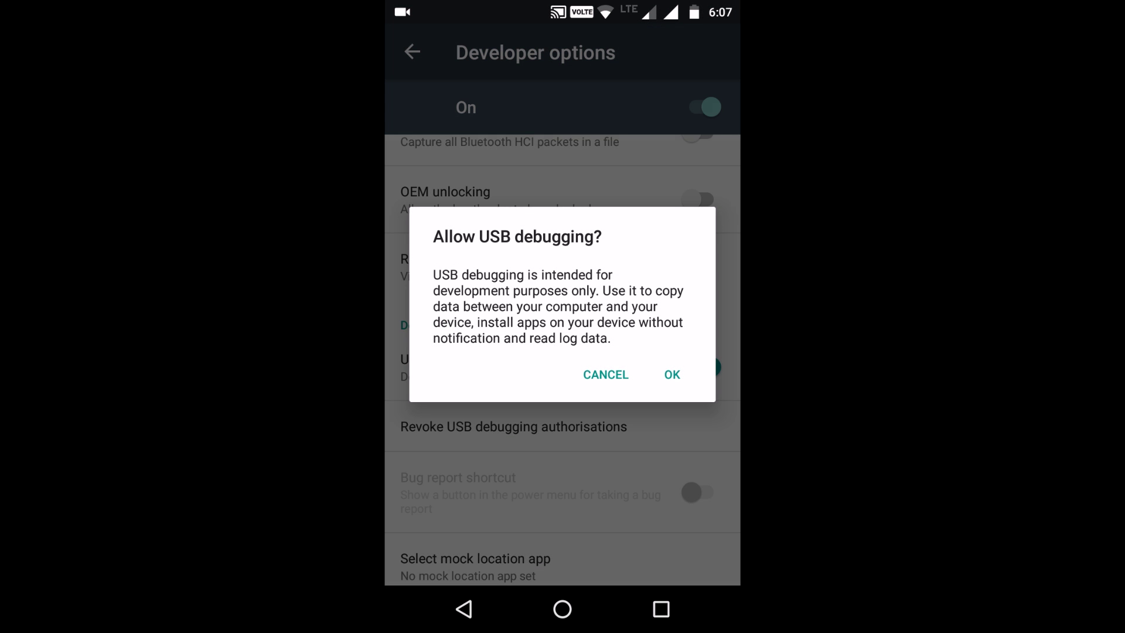
click(672, 375)
click(464, 609)
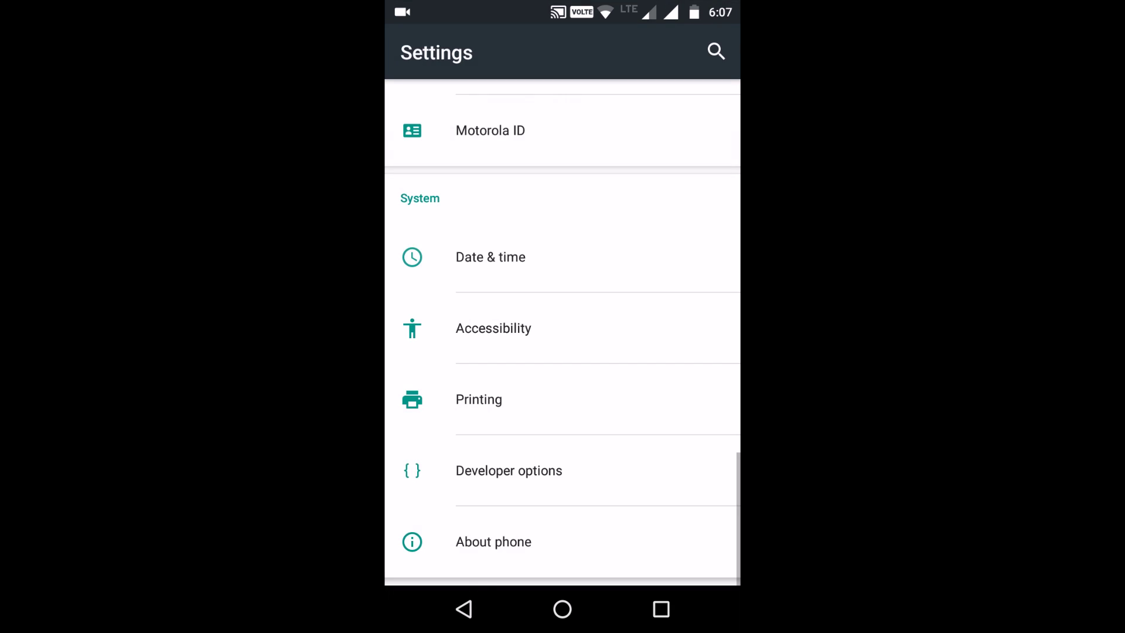
click(464, 608)
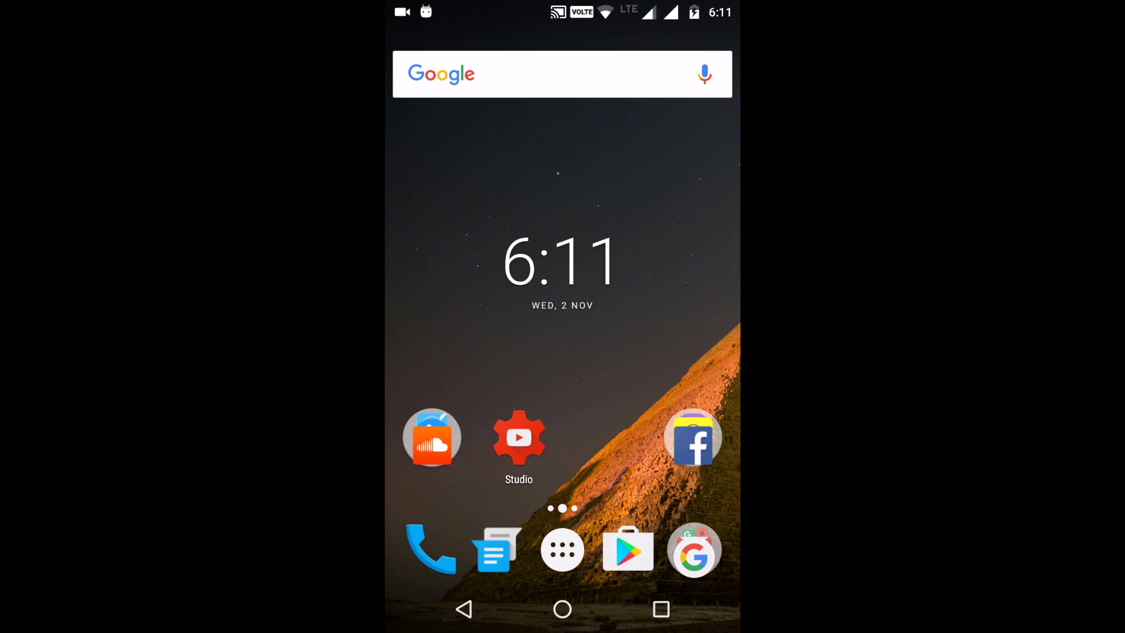
Keep the USB connection in charging mode and launch Vysor from the phone's app drawer.
drag(562, 5, 562, 352)
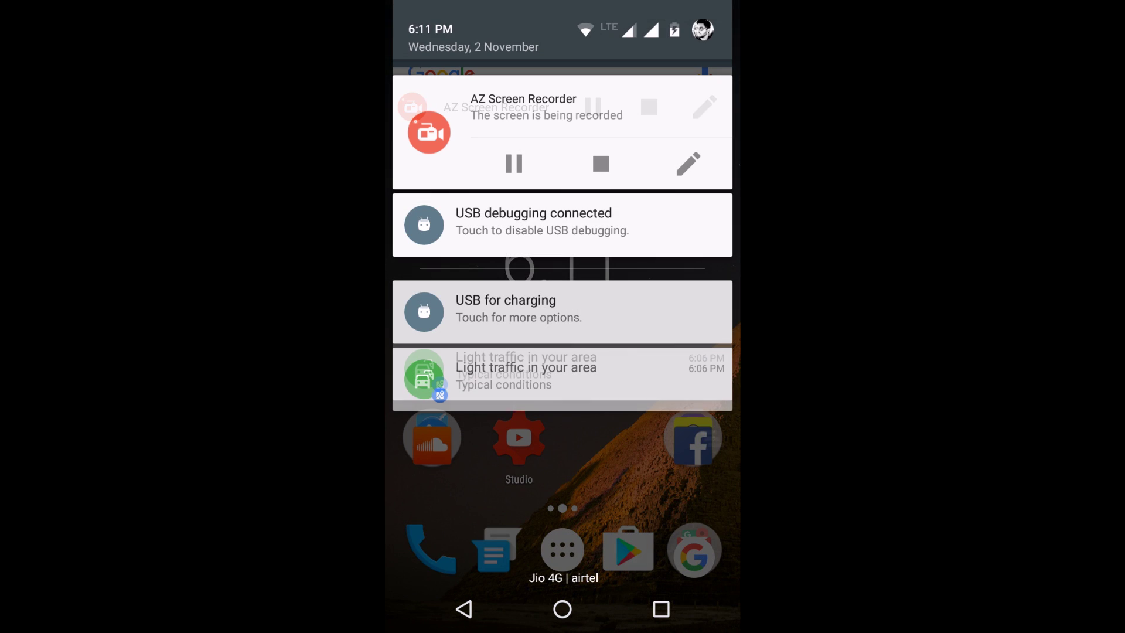
click(564, 311)
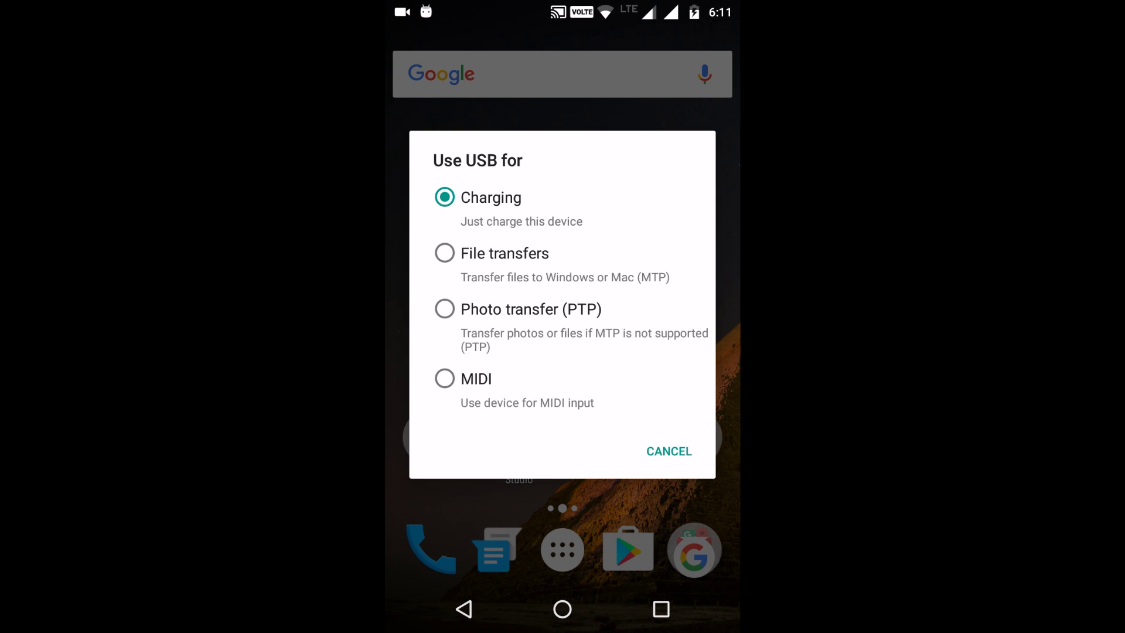
key(Escape)
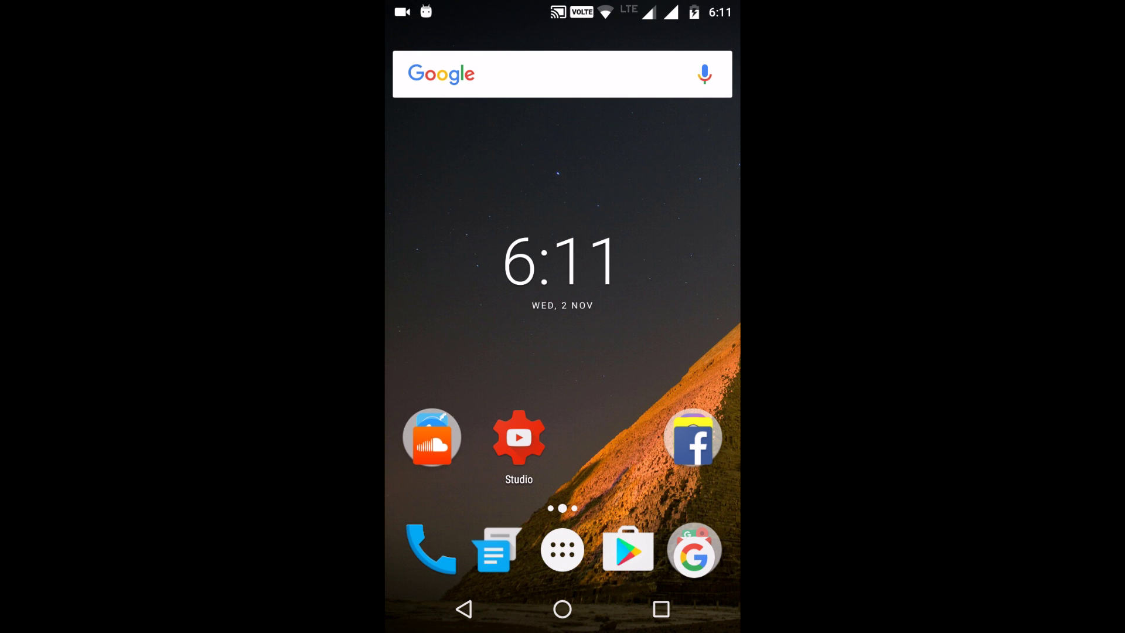
click(563, 551)
scroll(562, 334, down, 10)
scroll(563, 334, up, 3)
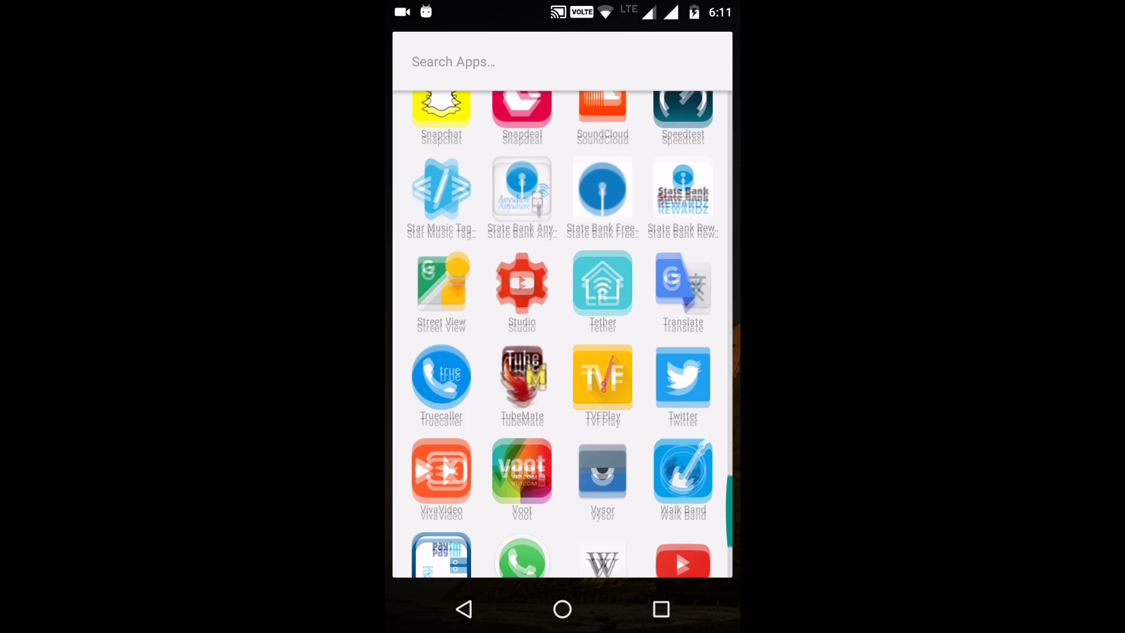
scroll(563, 334, up, 2)
scroll(563, 334, up, 3)
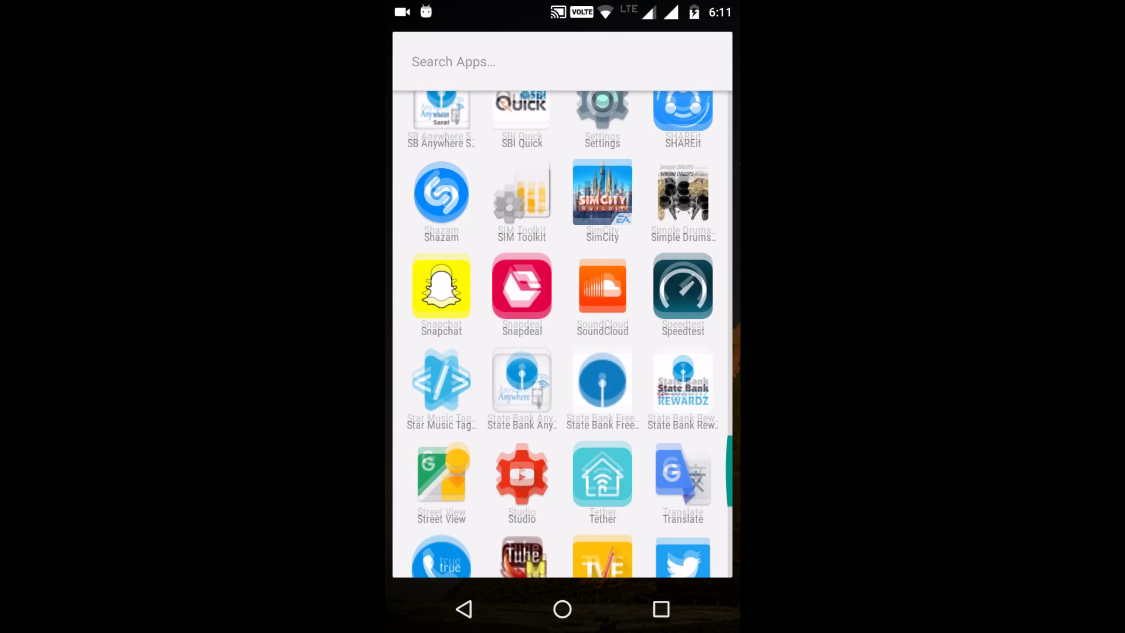
scroll(563, 334, down, 4)
scroll(563, 334, down, 2)
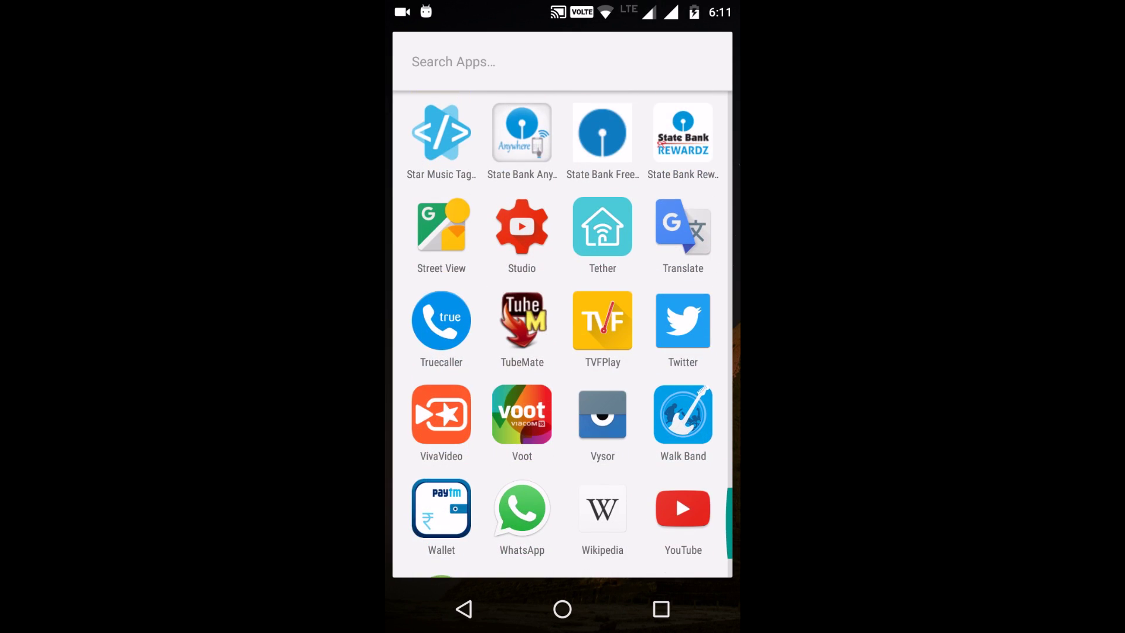
click(604, 413)
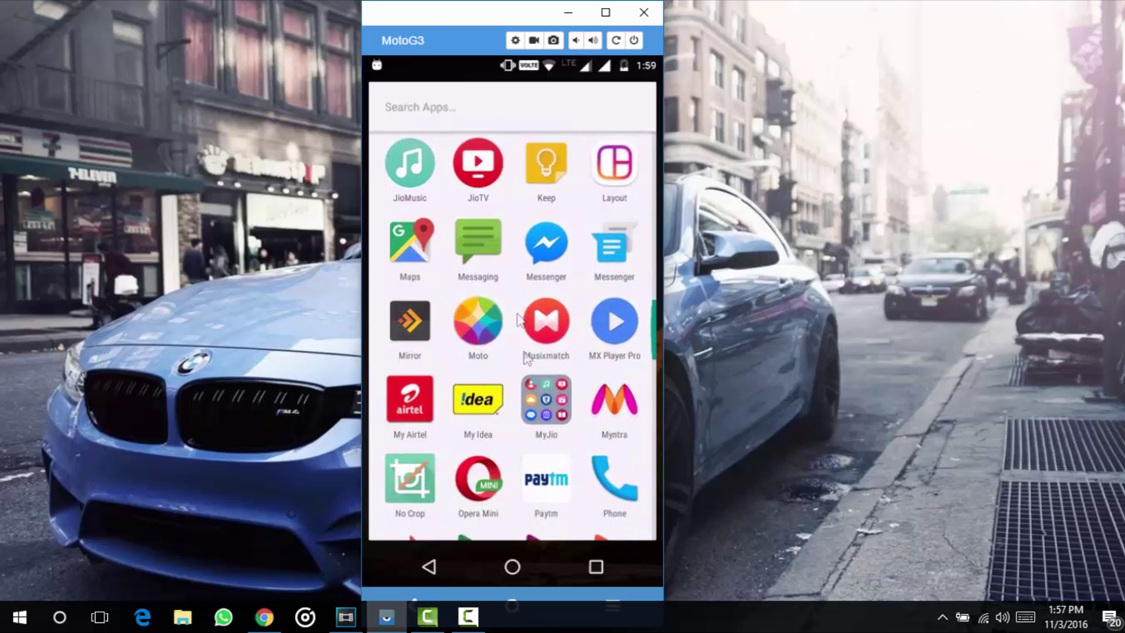
drag(520, 428, 512, 268)
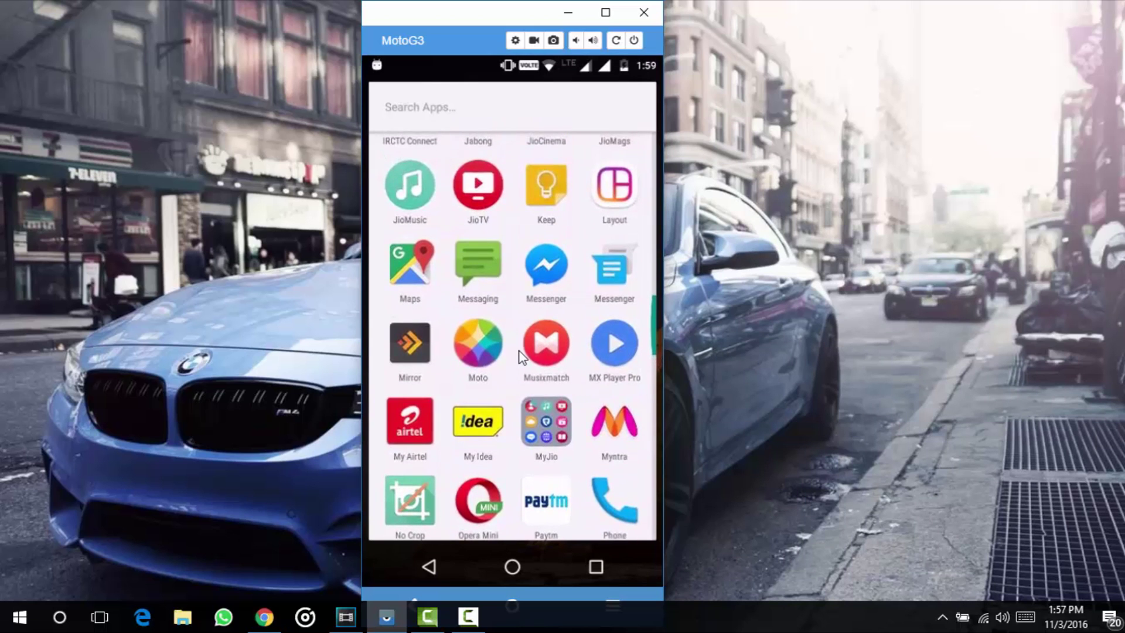
drag(520, 351, 581, 461)
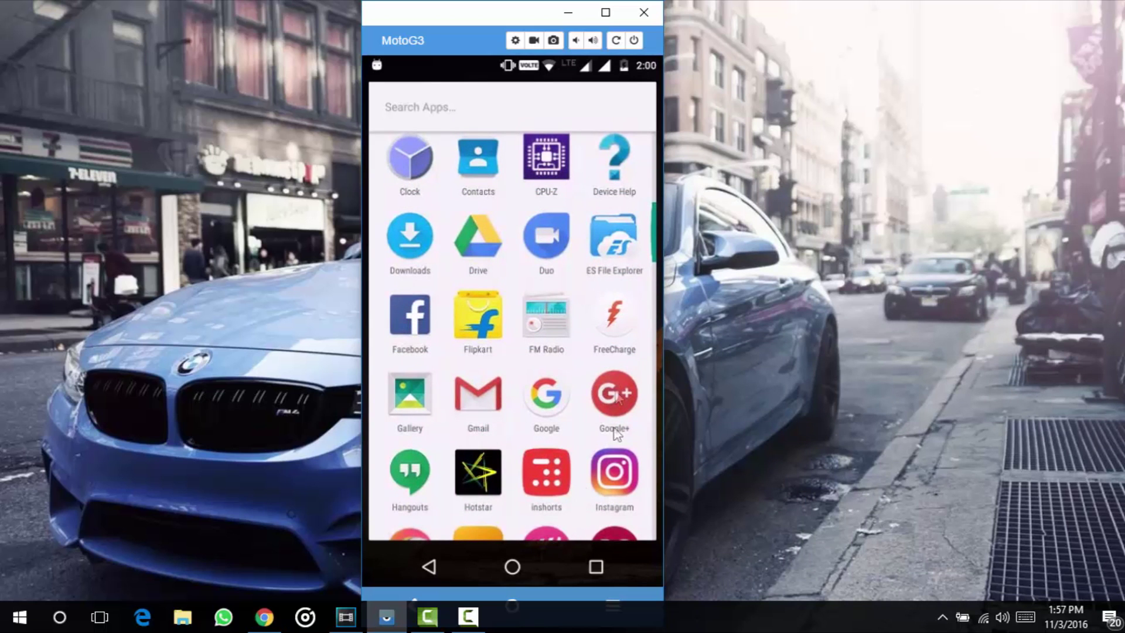
drag(622, 388, 623, 445)
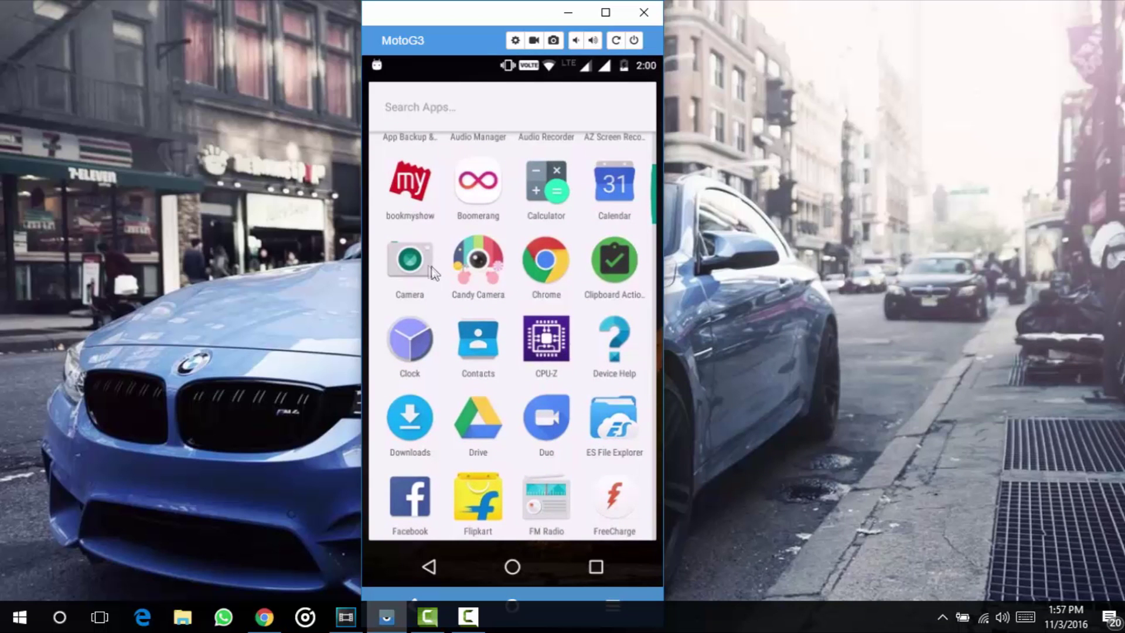
drag(482, 202, 510, 357)
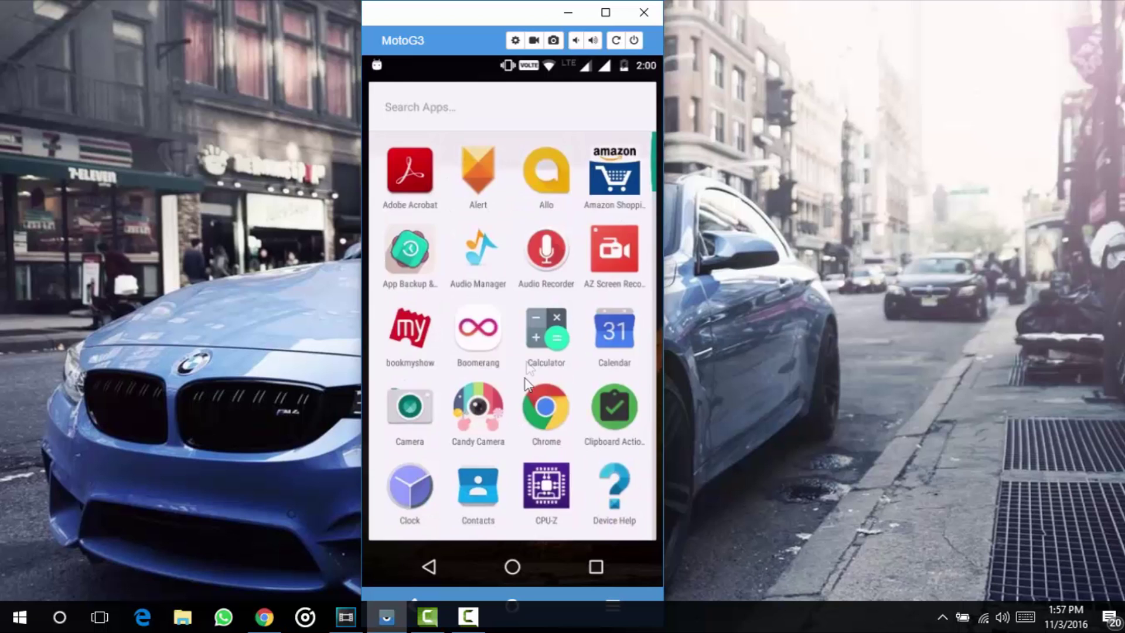
drag(551, 414, 550, 113)
scroll(554, 440, down, 1)
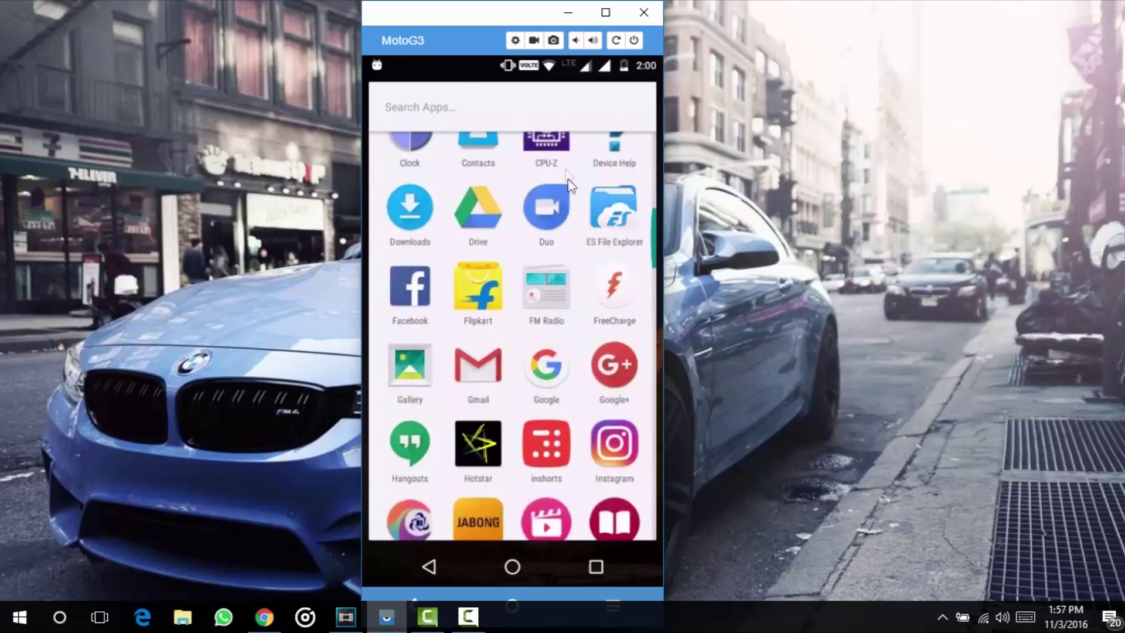
scroll(527, 493, down, 4)
scroll(517, 457, down, 2)
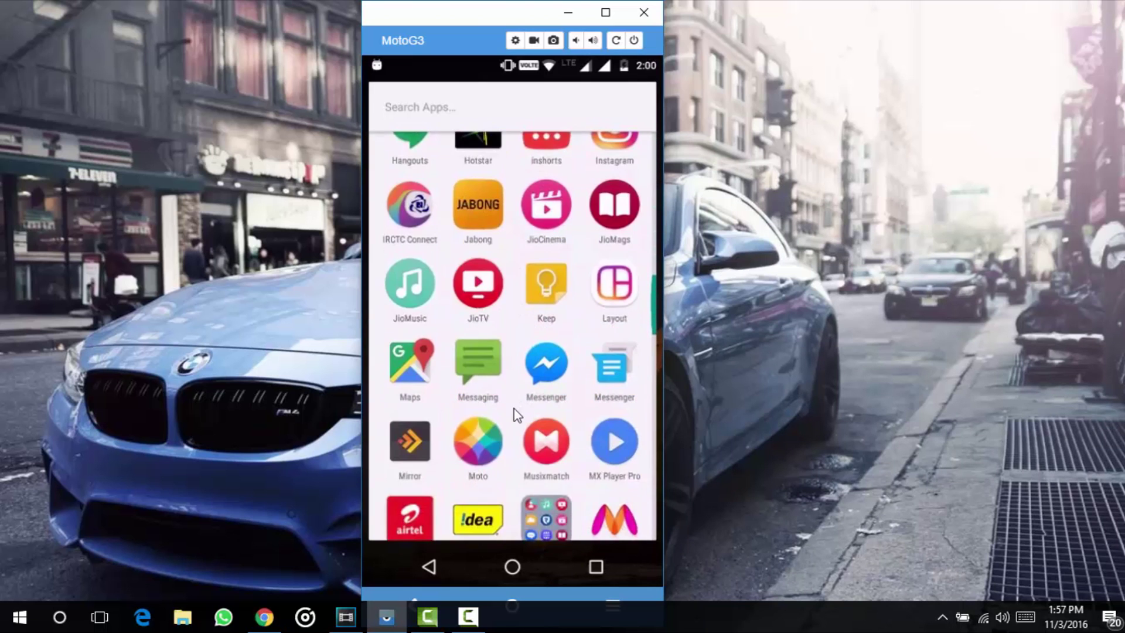
scroll(506, 334, down, 2)
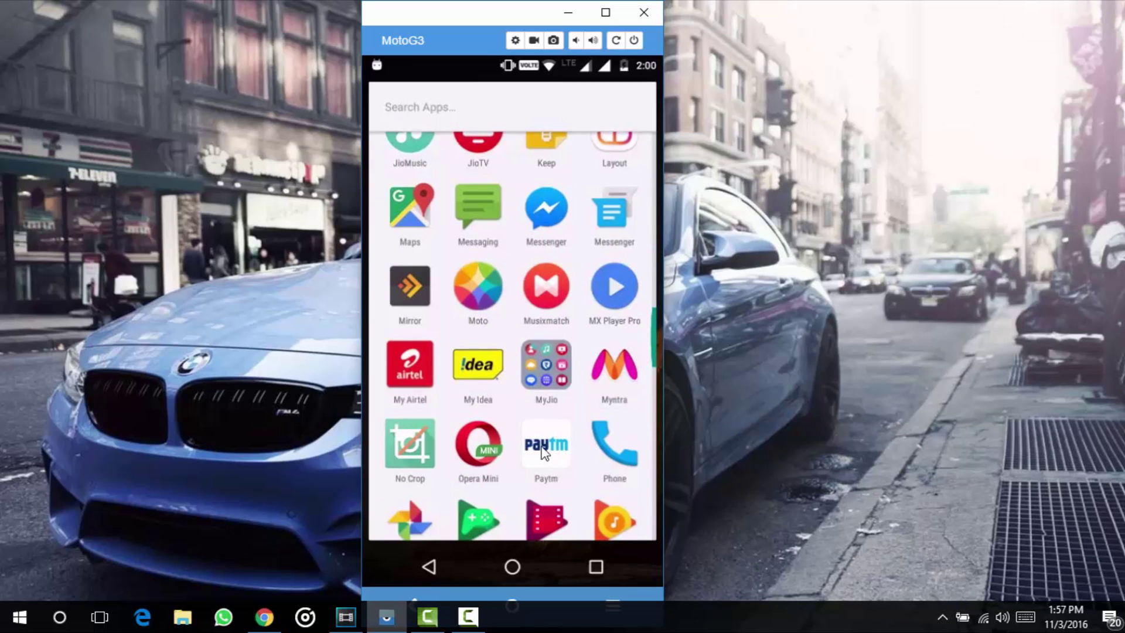
scroll(497, 374, down, 2)
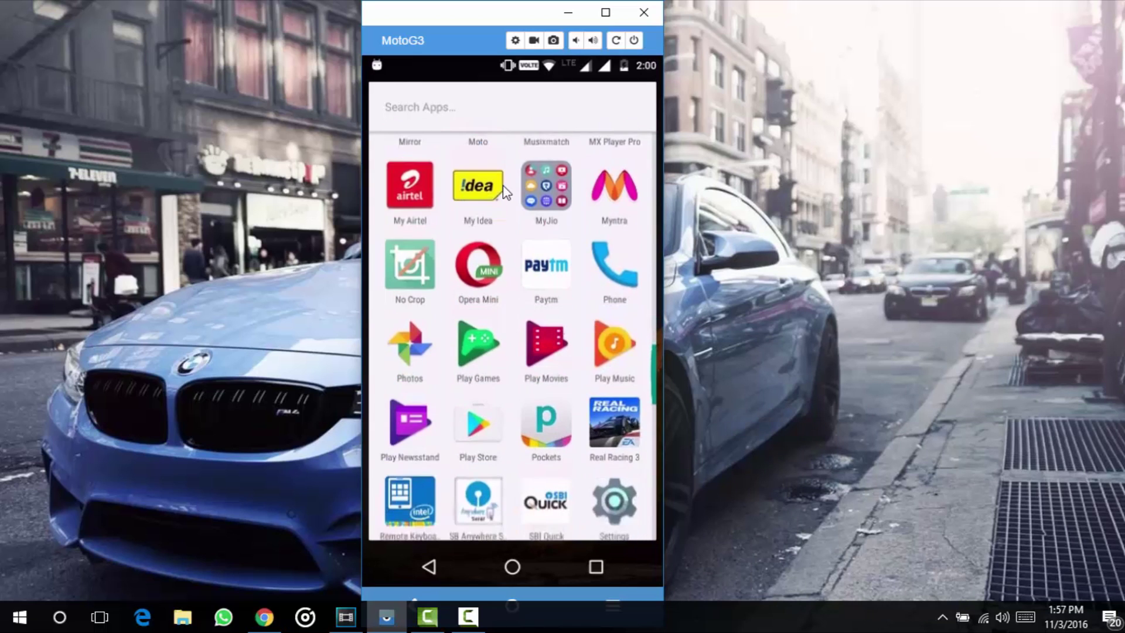
scroll(530, 352, down, 2)
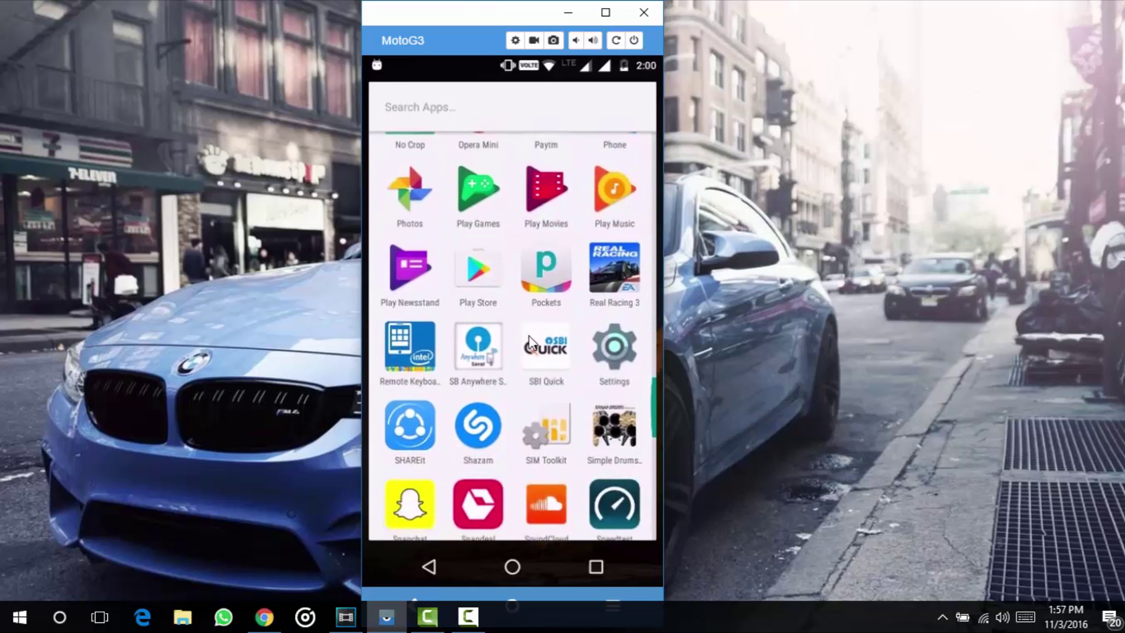
scroll(527, 435, down, 1)
scroll(527, 413, up, 2)
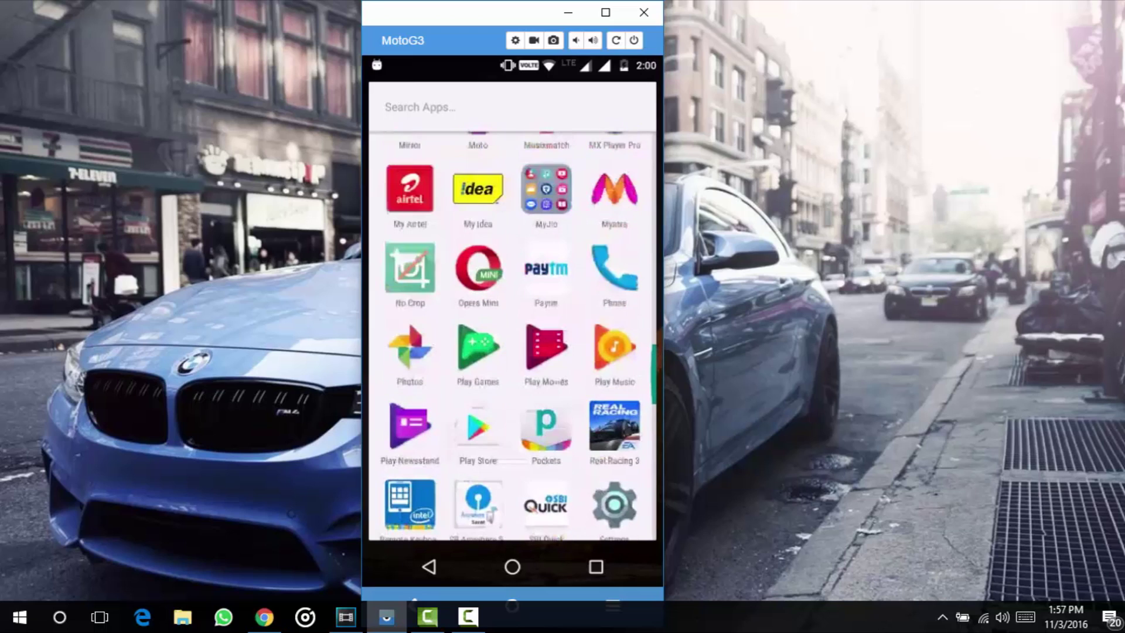
scroll(534, 191, down, 3)
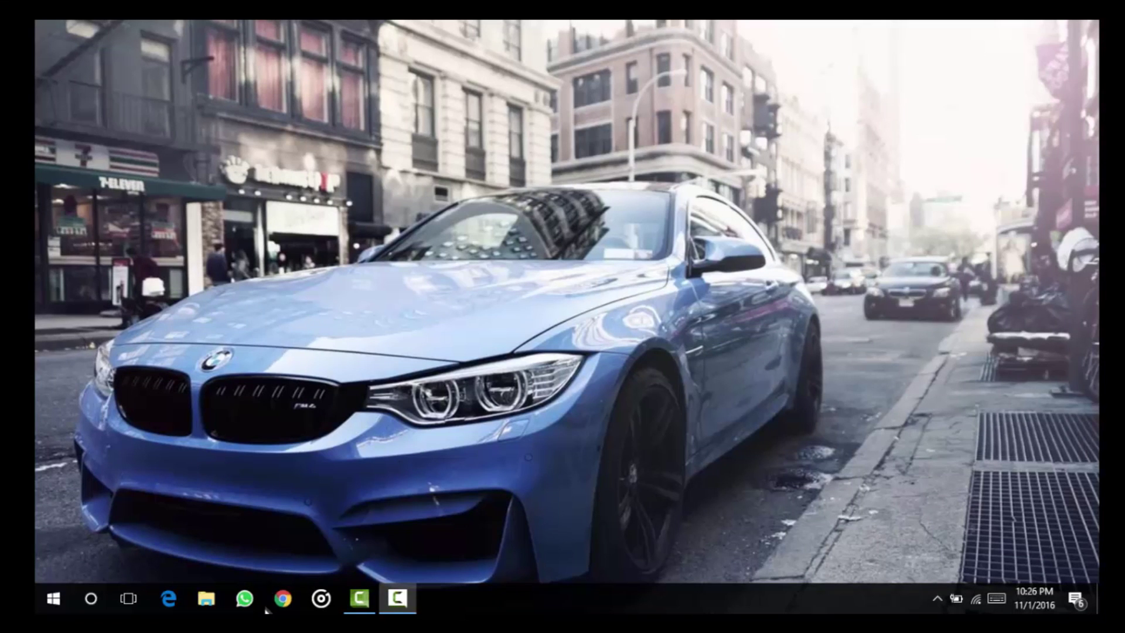
Search the Chrome Web Store for 'all cast receiver' from the Chrome apps page.
click(282, 598)
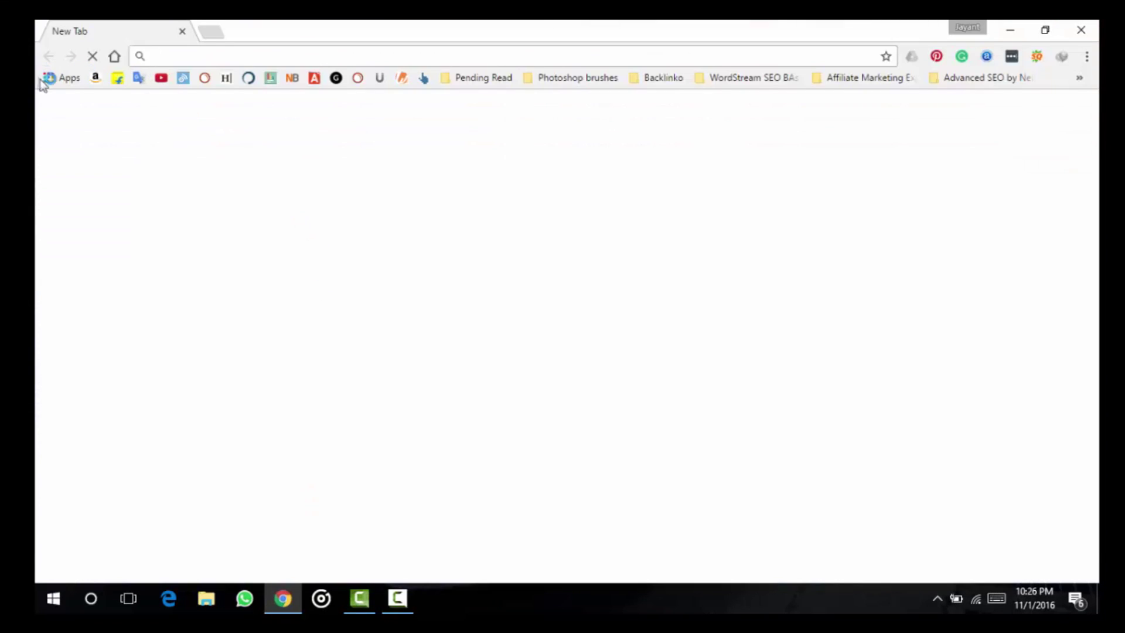
click(47, 81)
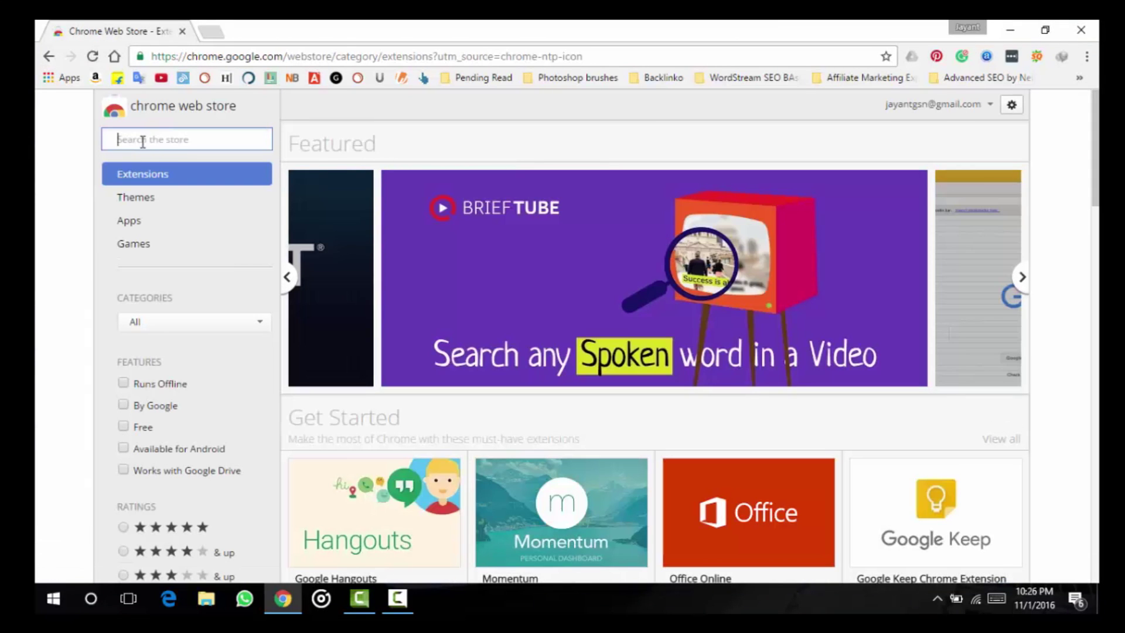
text(aa)
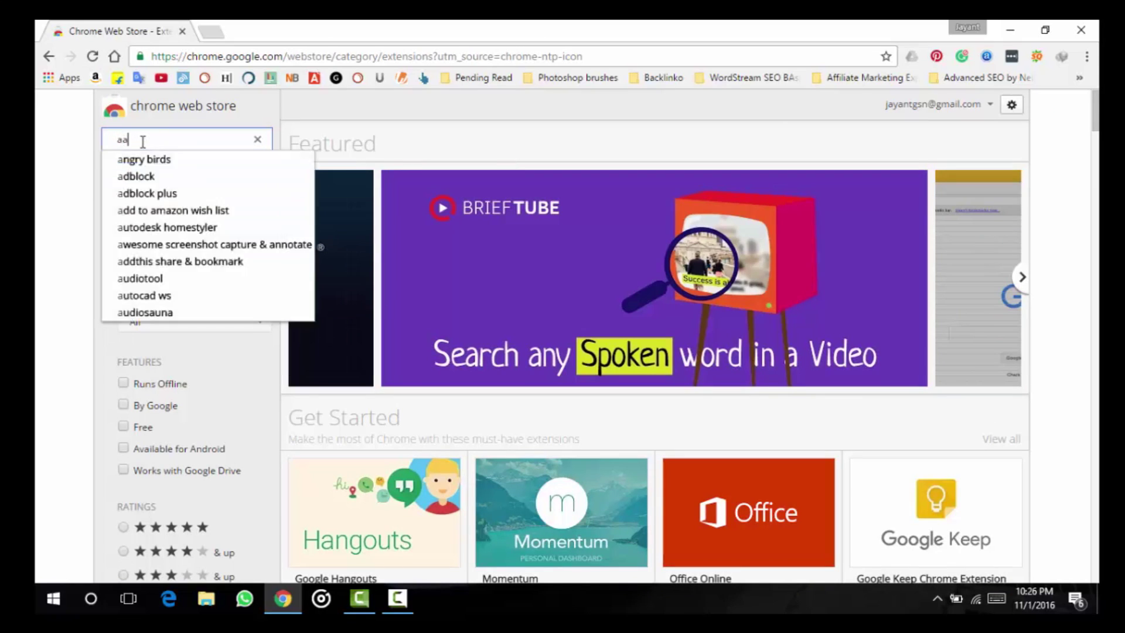
text(ll )
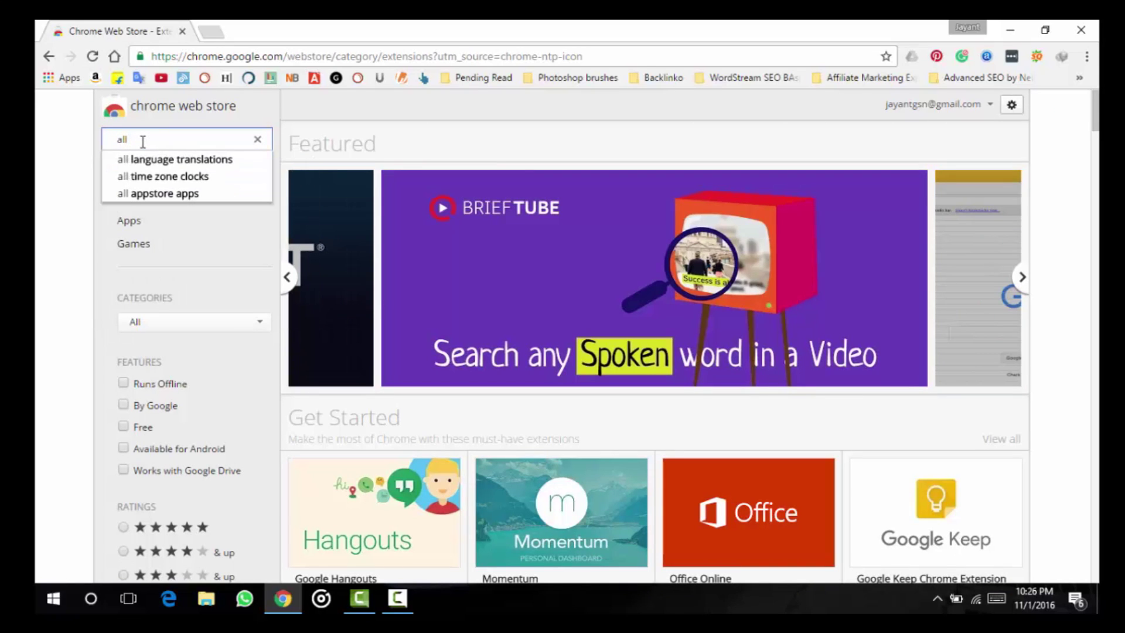
text(ca)
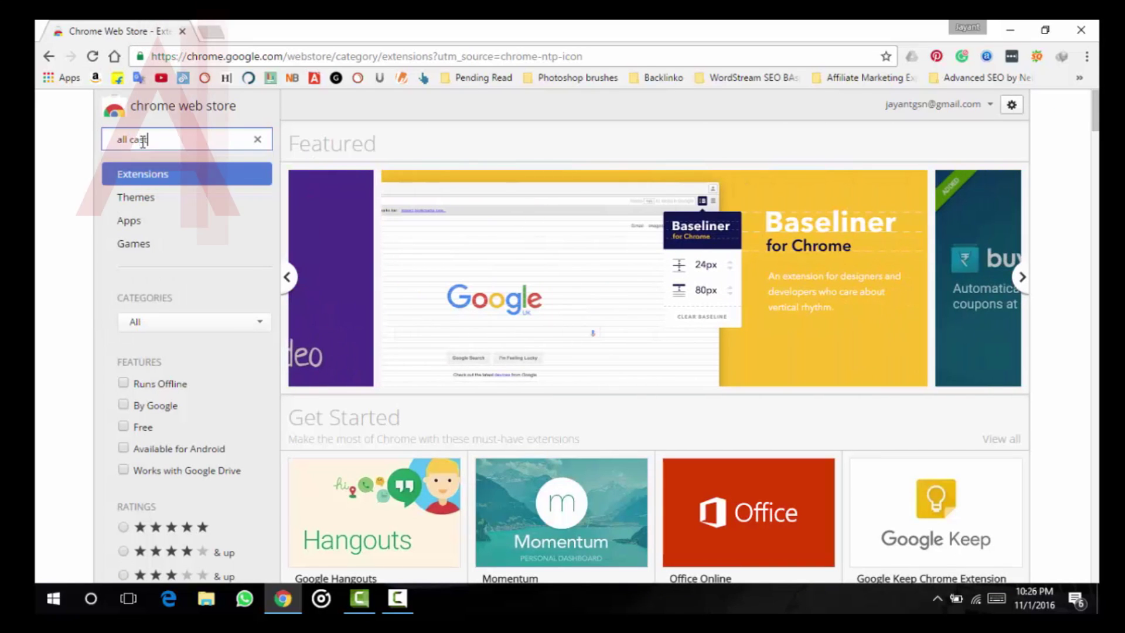
text(st rece)
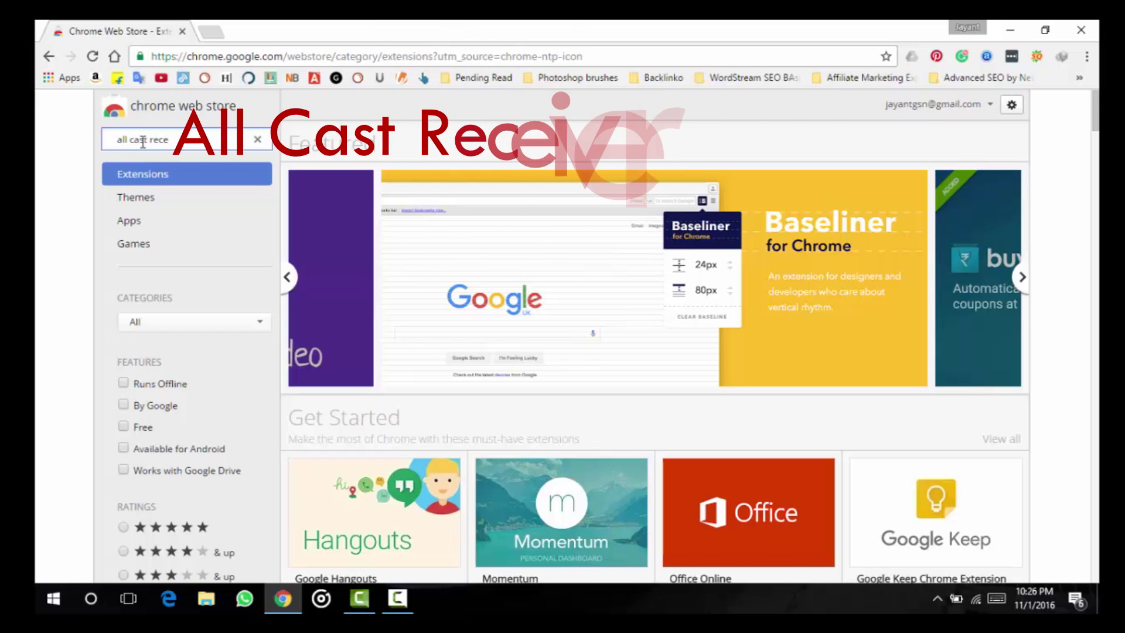
text(iver)
key(Return)
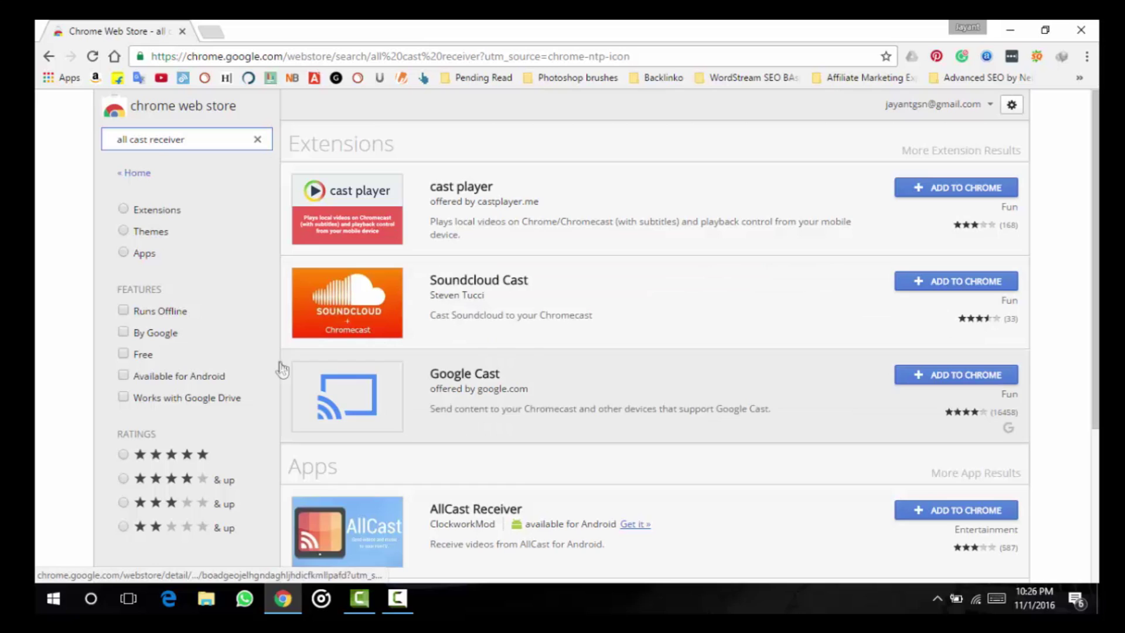
scroll(570, 493, down, 2)
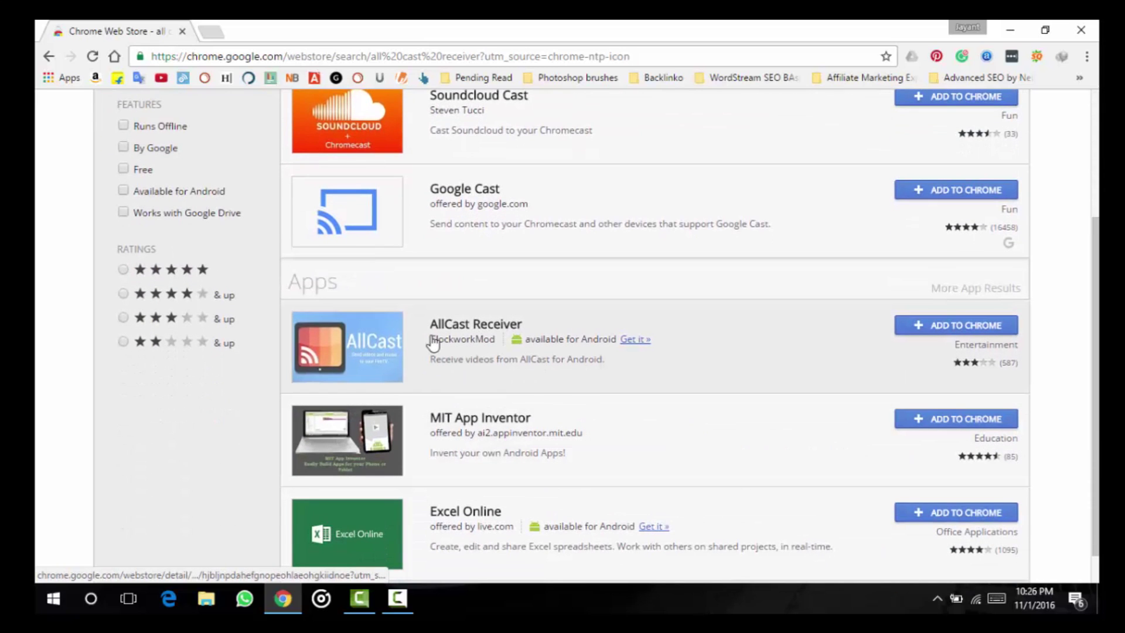
Add AllCast Receiver to Chrome and launch it from the Chrome apps page.
click(968, 327)
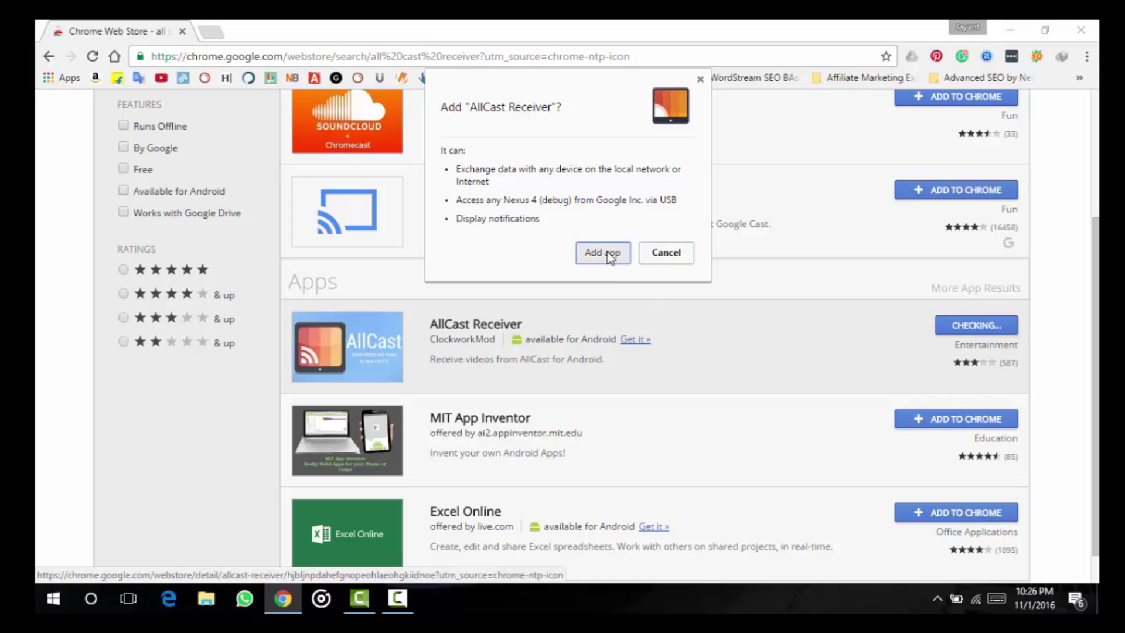
click(604, 253)
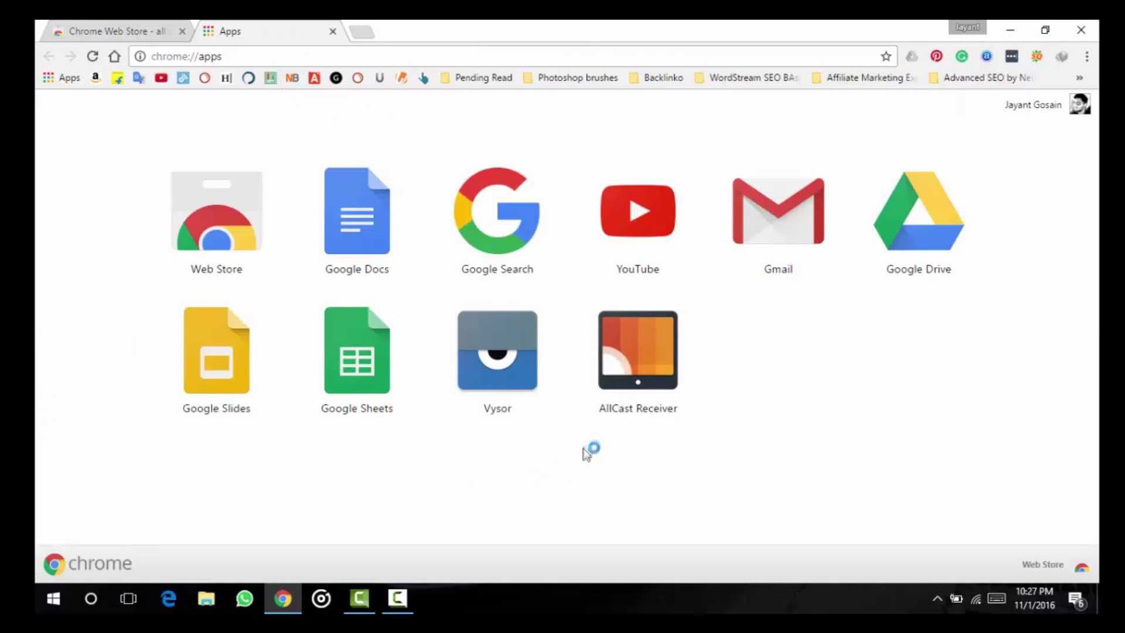
click(642, 377)
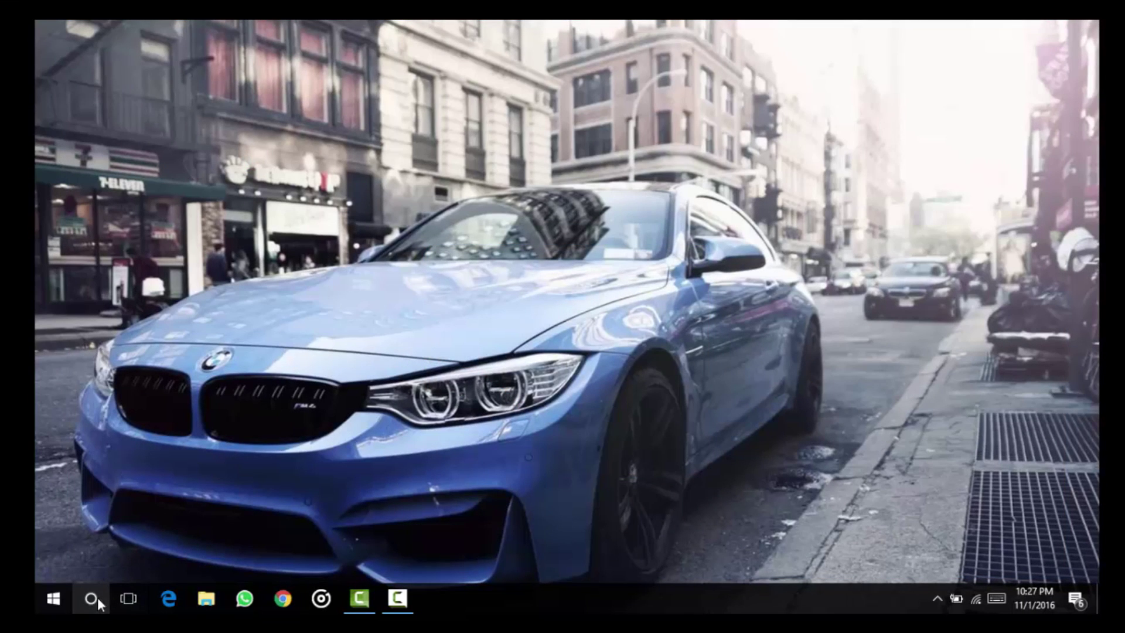
Search 'windows' to open Windows Firewall with Advanced Security at its Inbound Rules list.
click(91, 598)
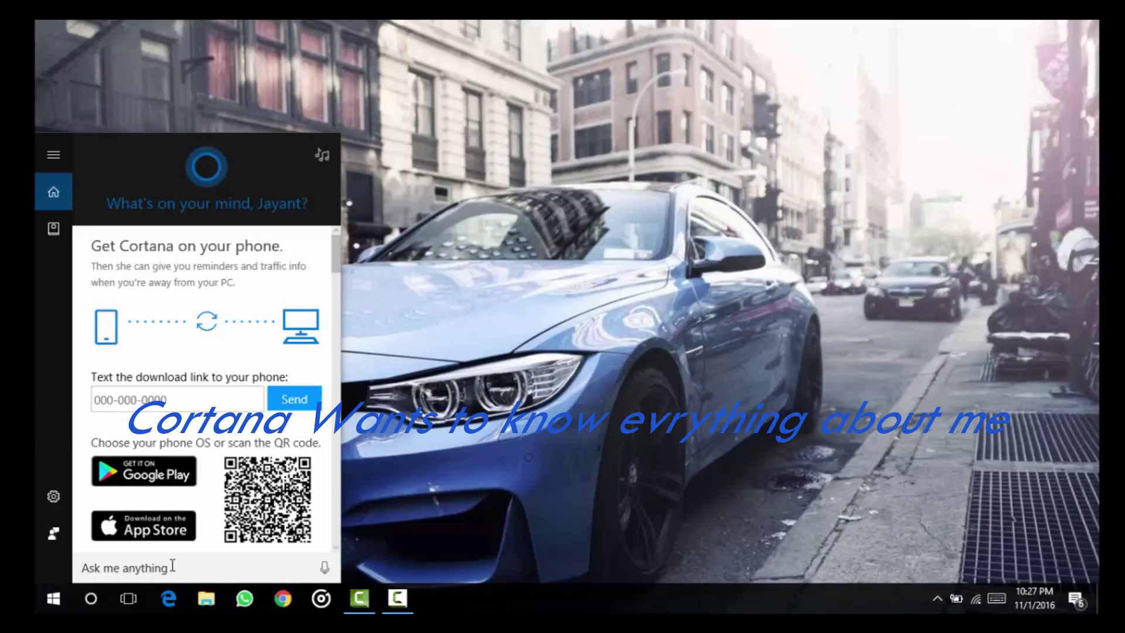
text(window)
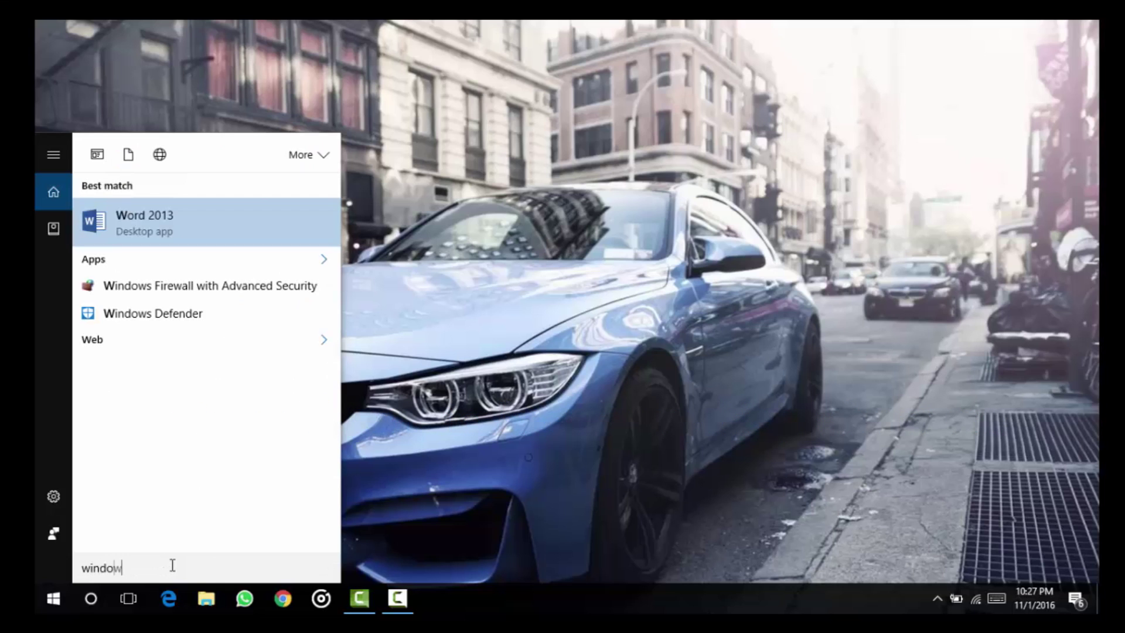
text(s)
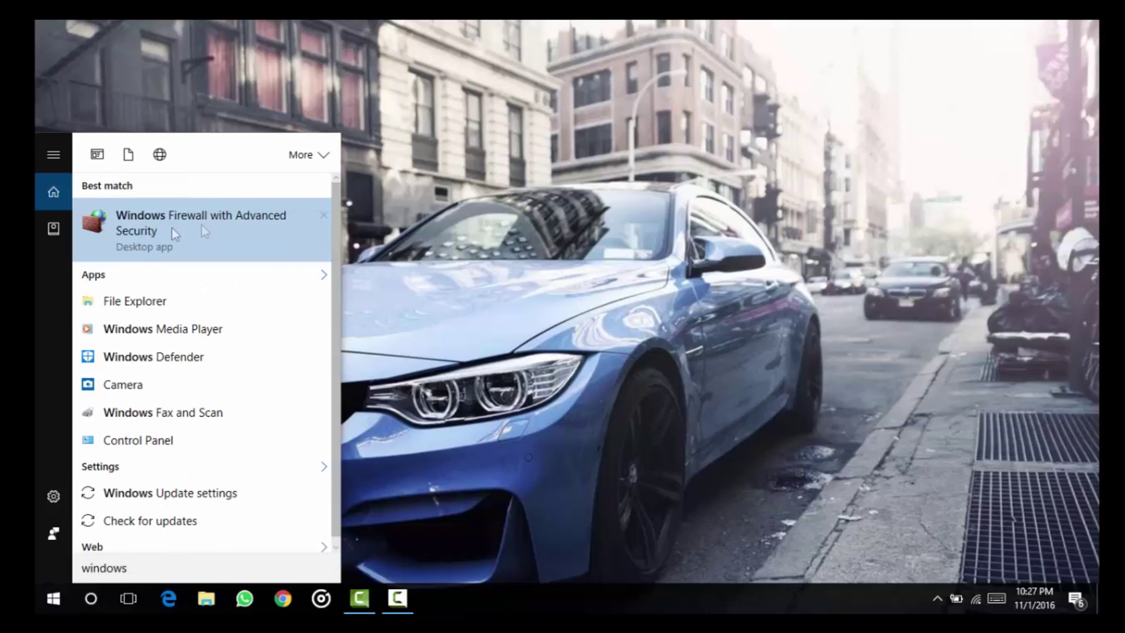
click(242, 227)
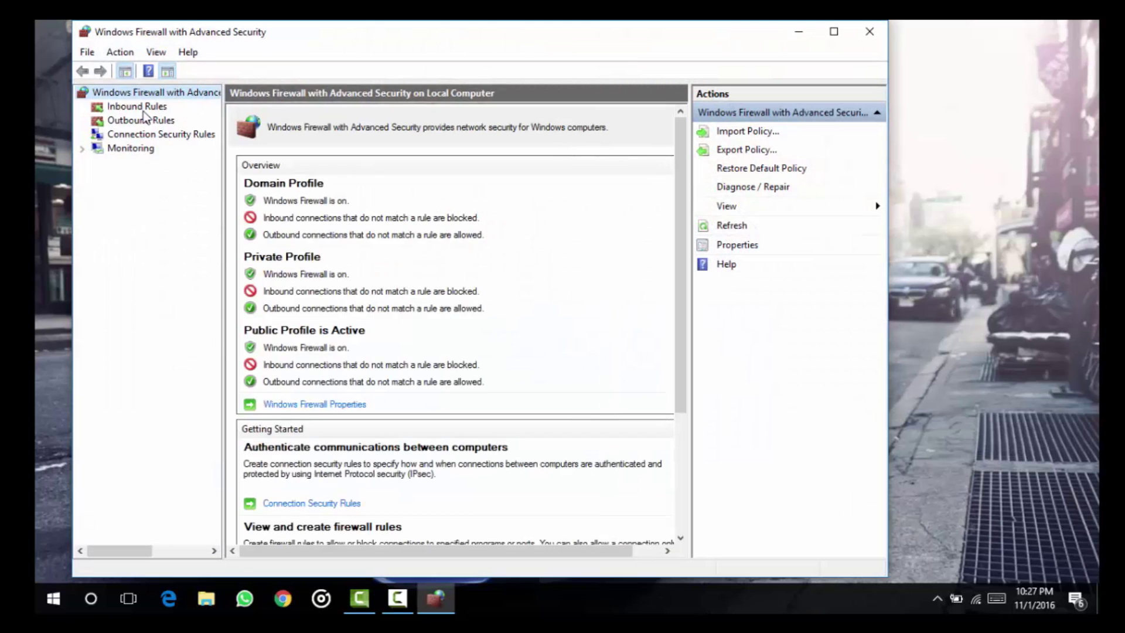
click(139, 107)
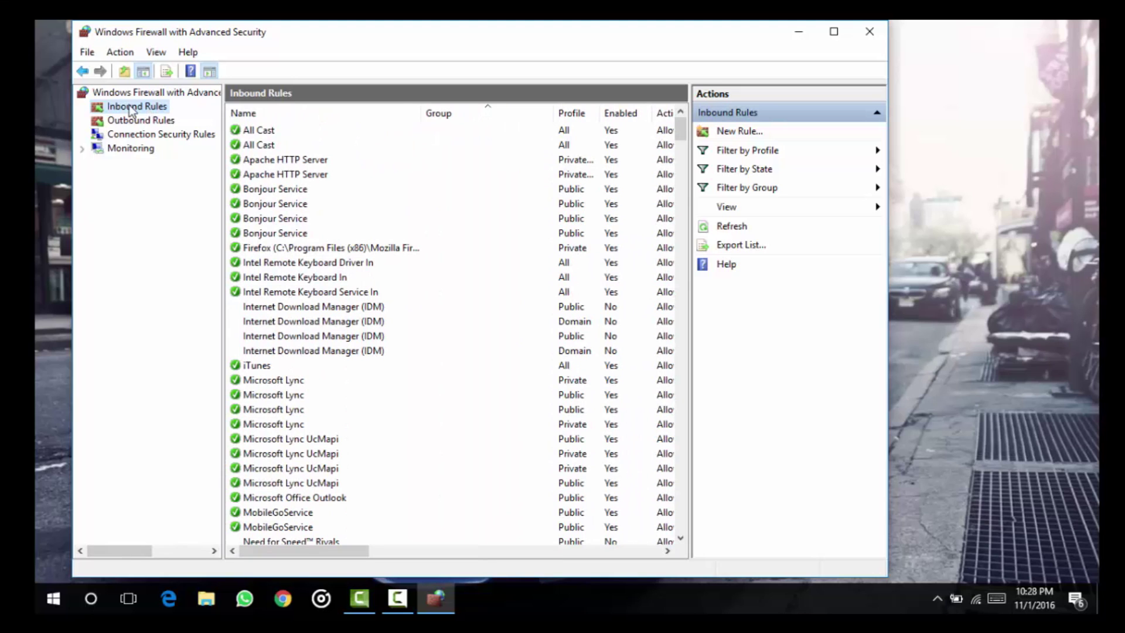
Set up a new inbound Port rule allowing TCP 53515 on all network profiles.
right_click(129, 105)
click(154, 115)
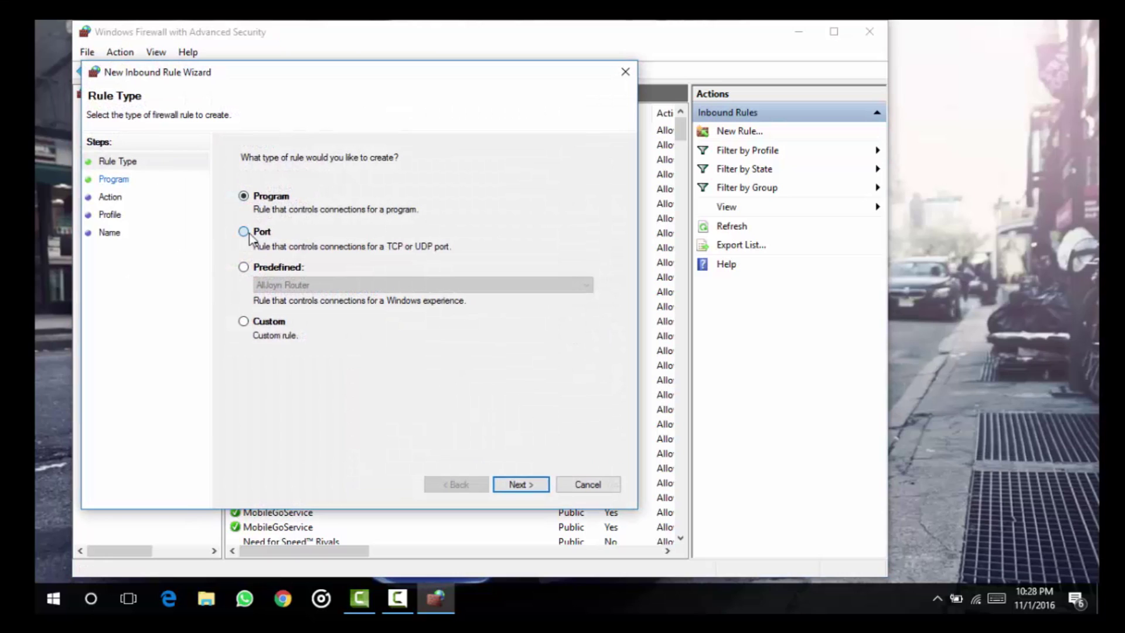
click(244, 232)
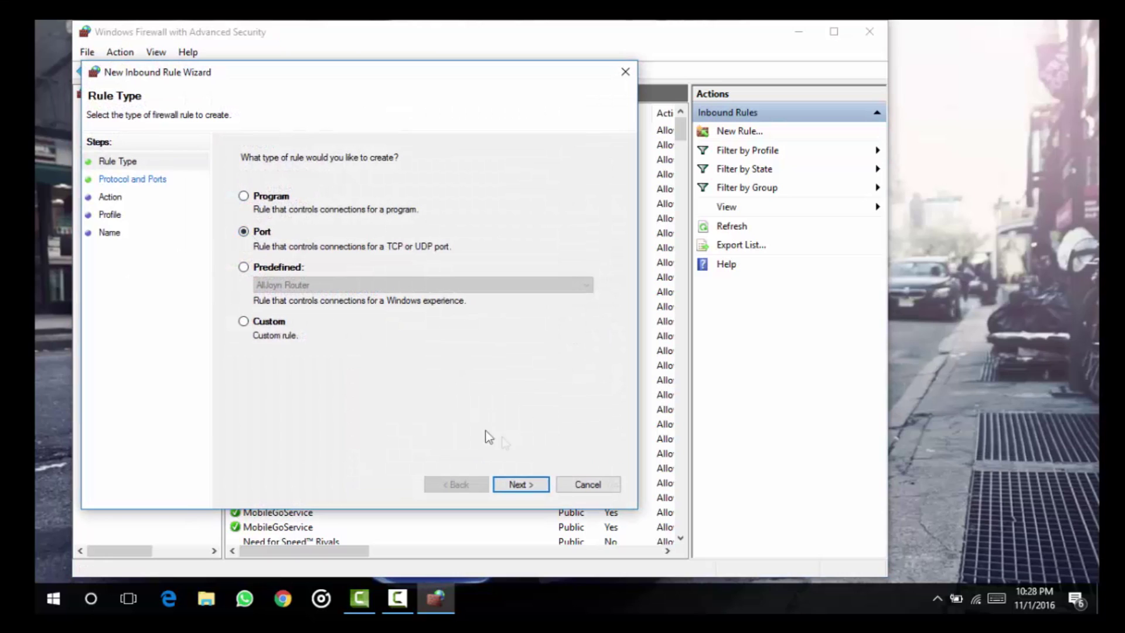
click(529, 485)
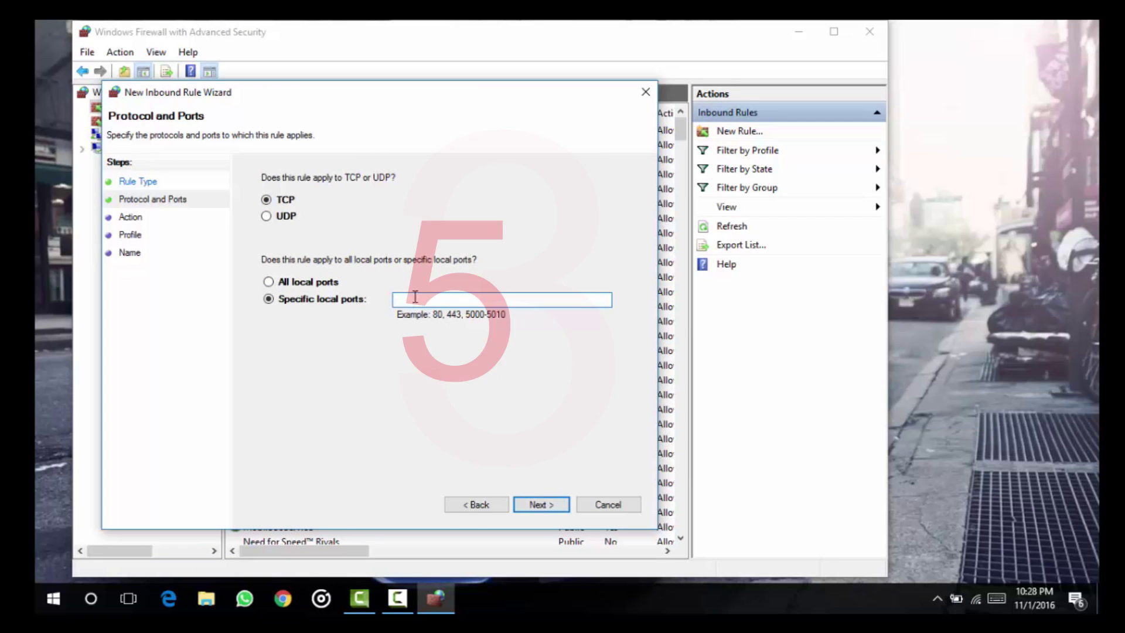
text(5351)
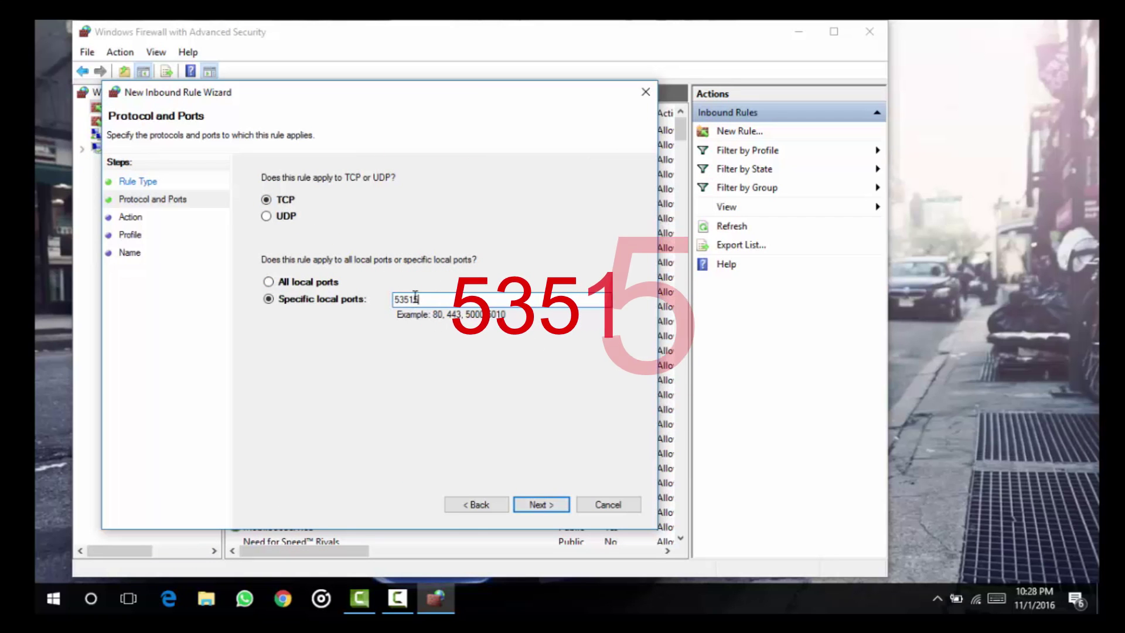
text(5)
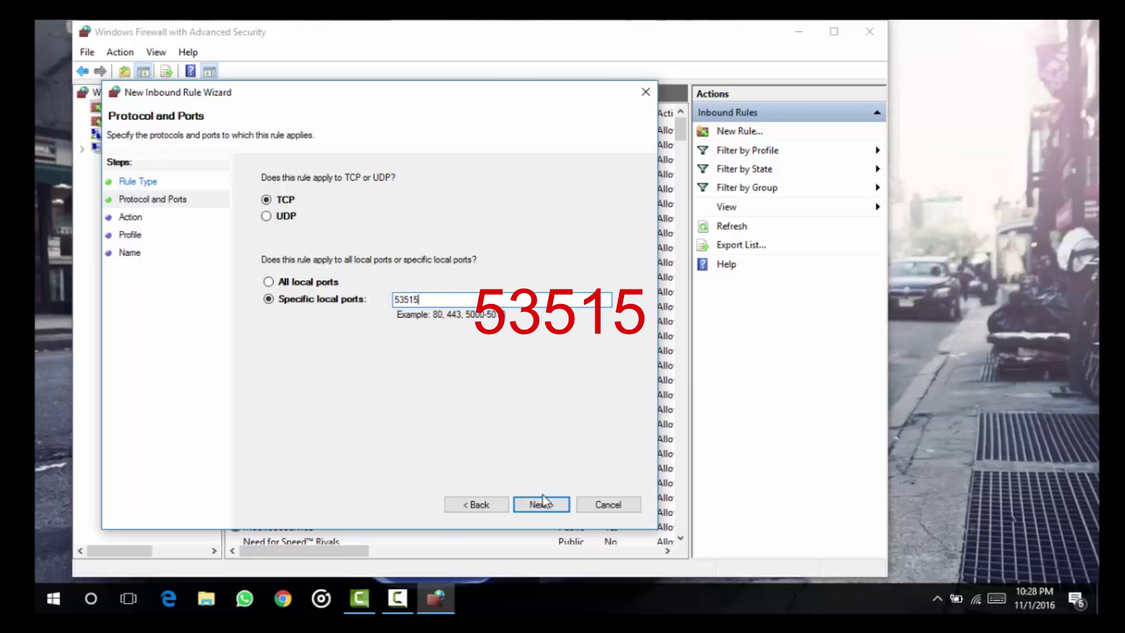
click(545, 504)
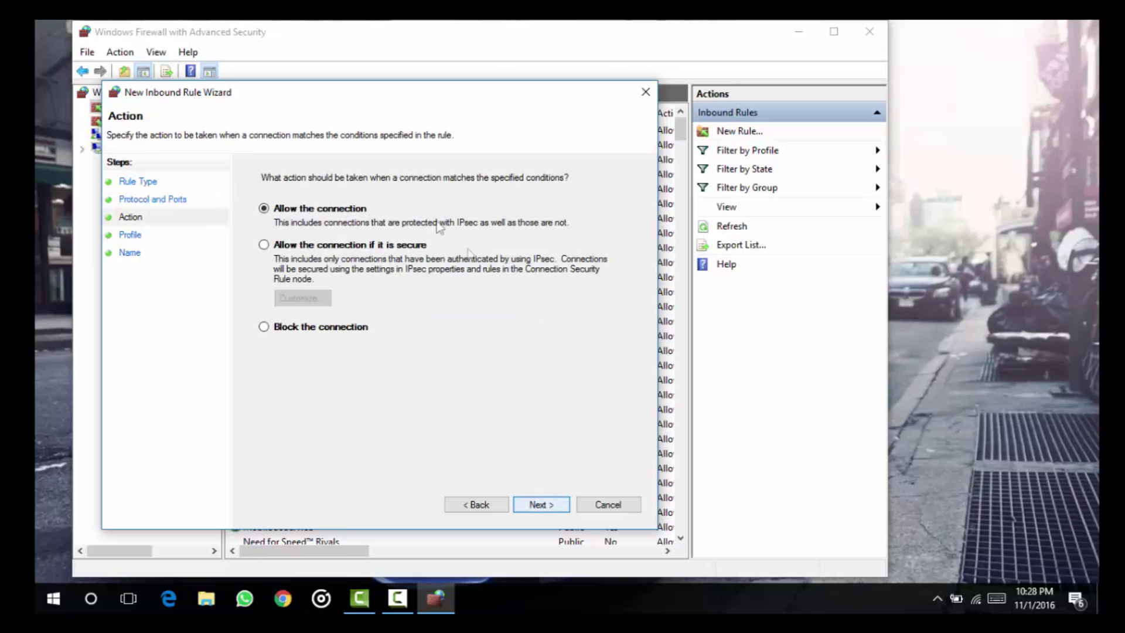
click(545, 504)
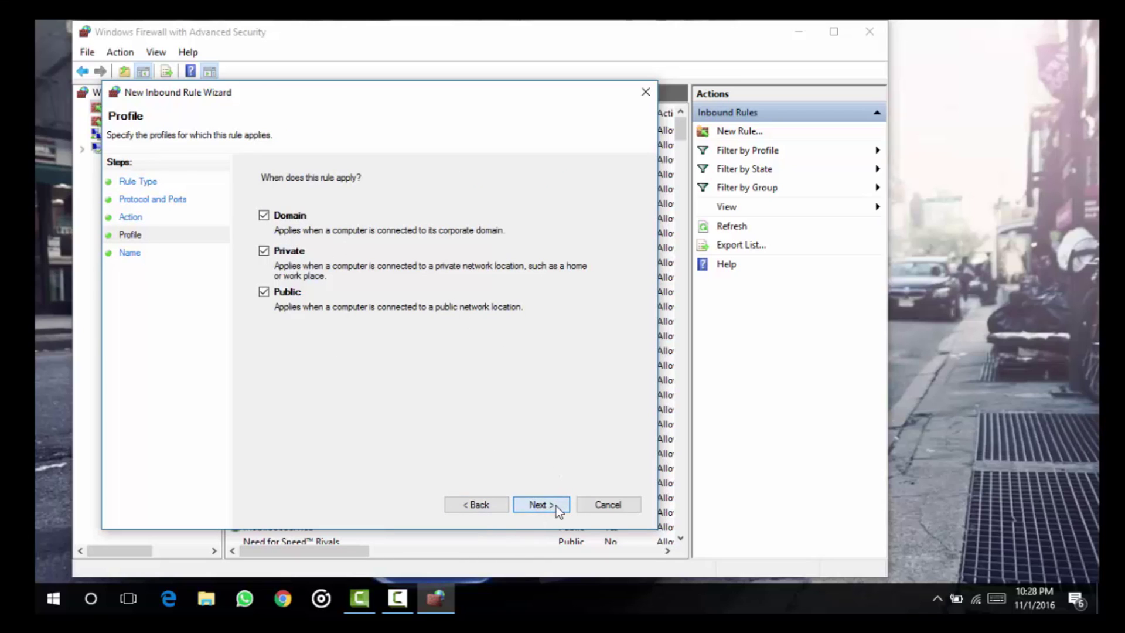
click(542, 509)
text(all cast)
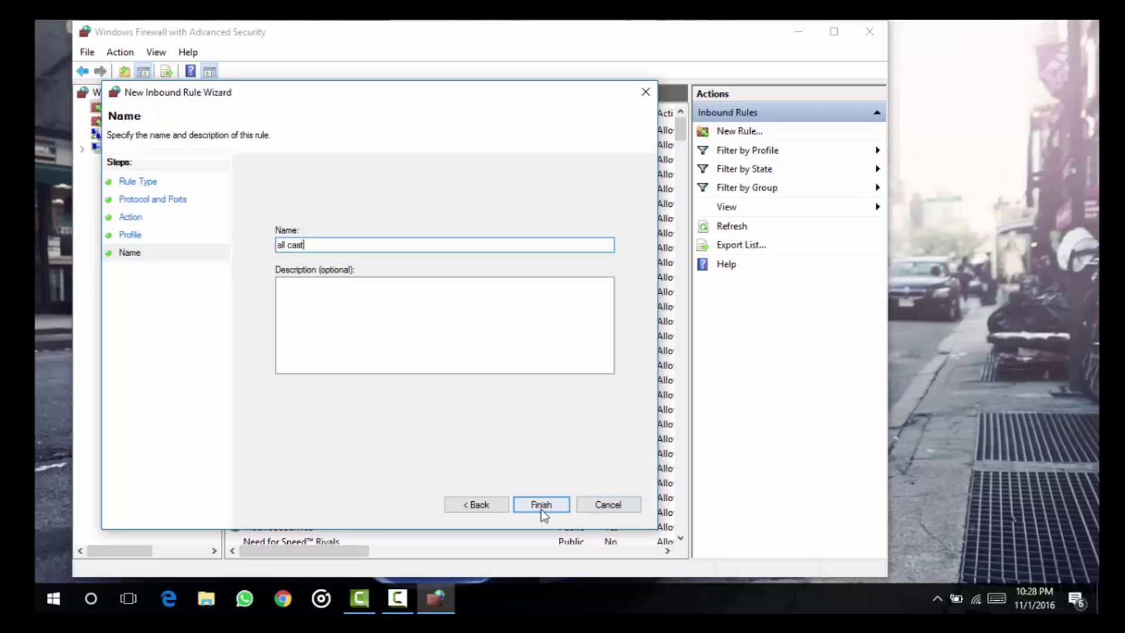
Finish the TCP 'all cast' rule and begin a second inbound Port rule.
click(598, 505)
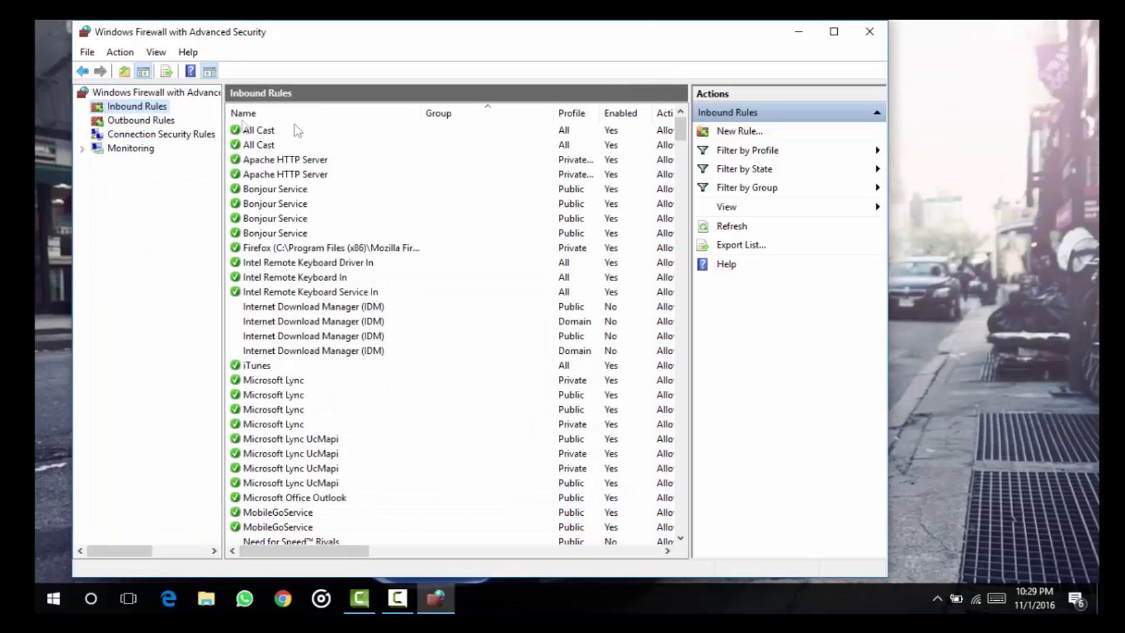
right_click(152, 111)
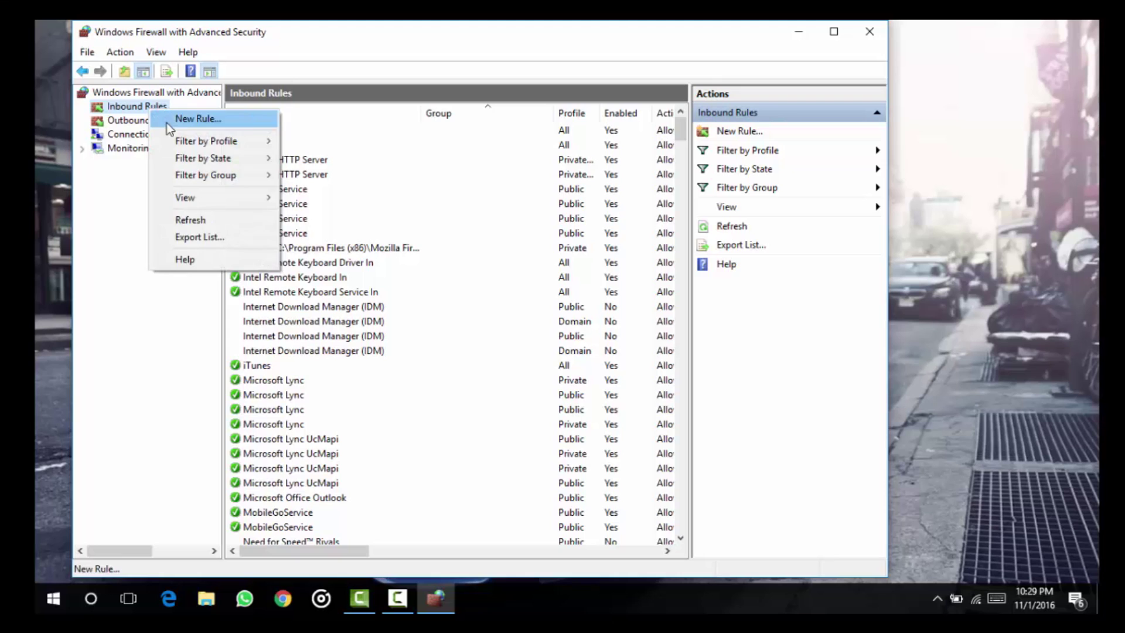
click(170, 123)
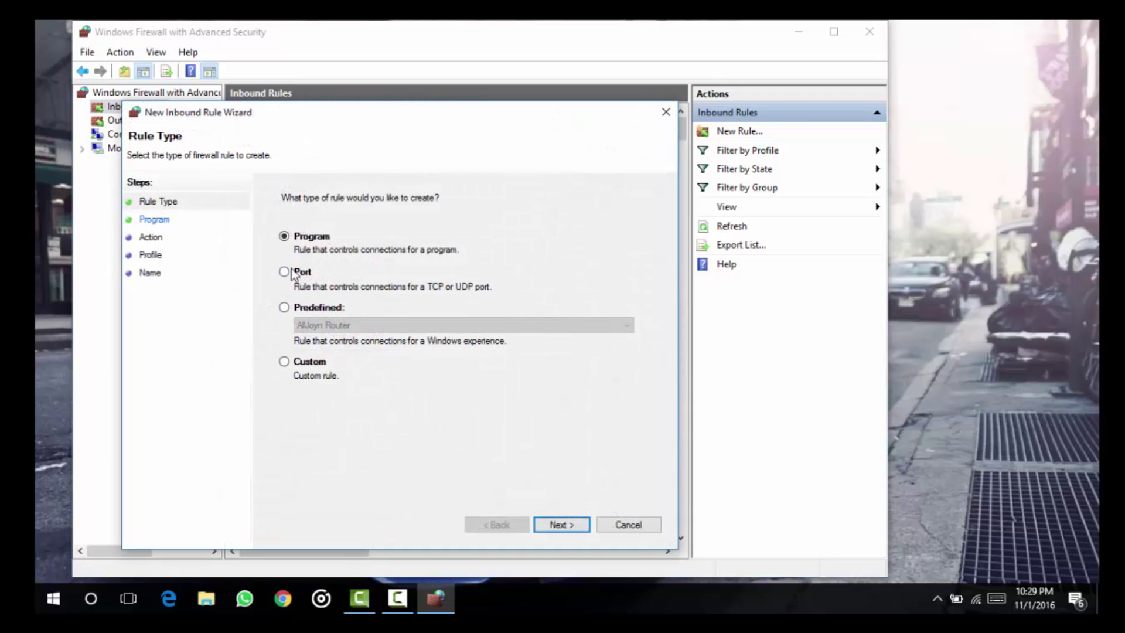
click(283, 271)
click(560, 526)
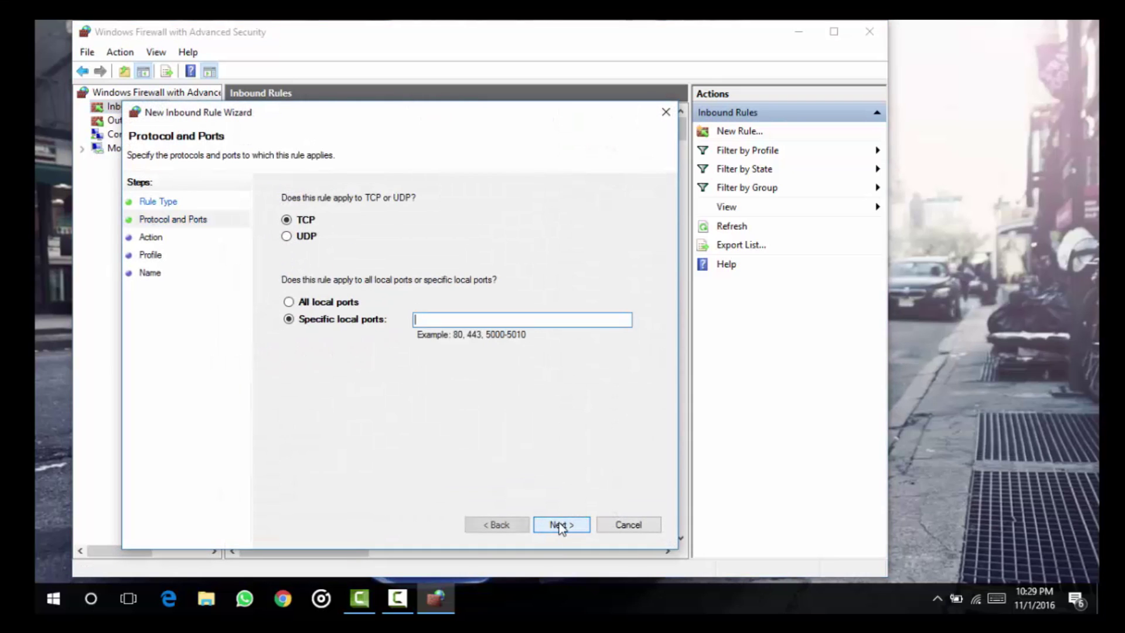
Make the second rule allow UDP port 53515 on all profiles, named All Cast.
click(300, 243)
click(449, 321)
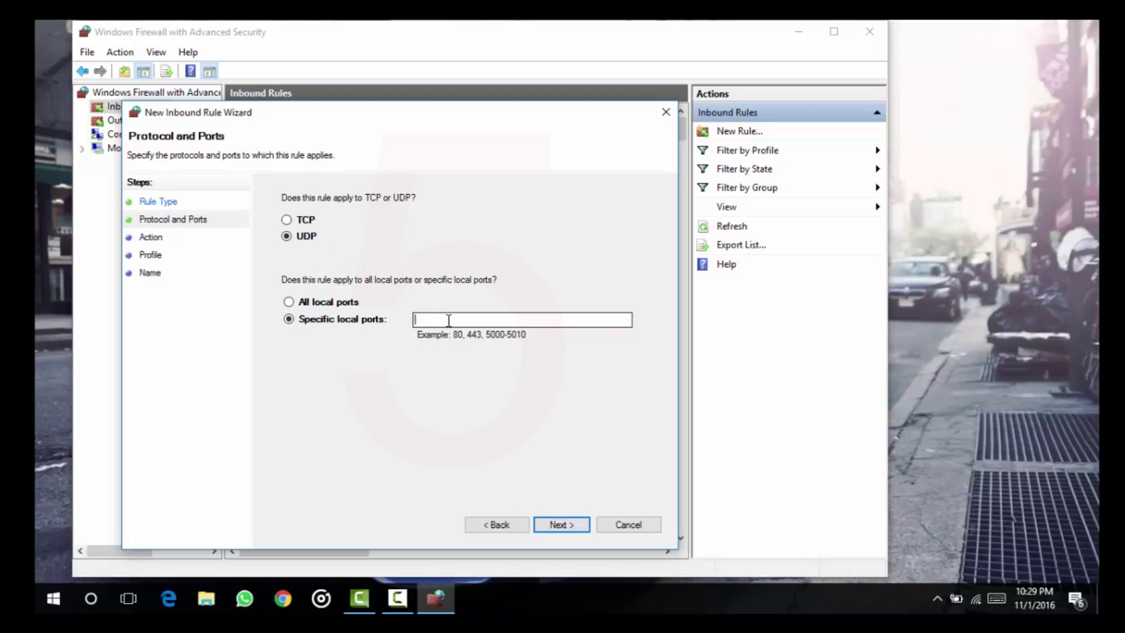
text(53)
text(5)
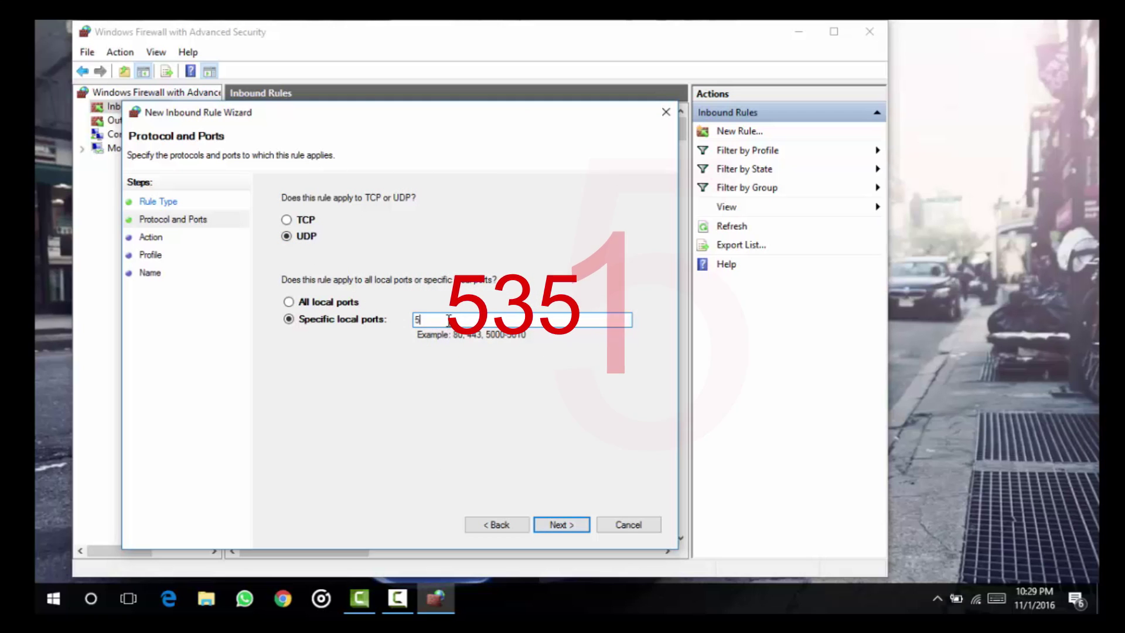
text(15)
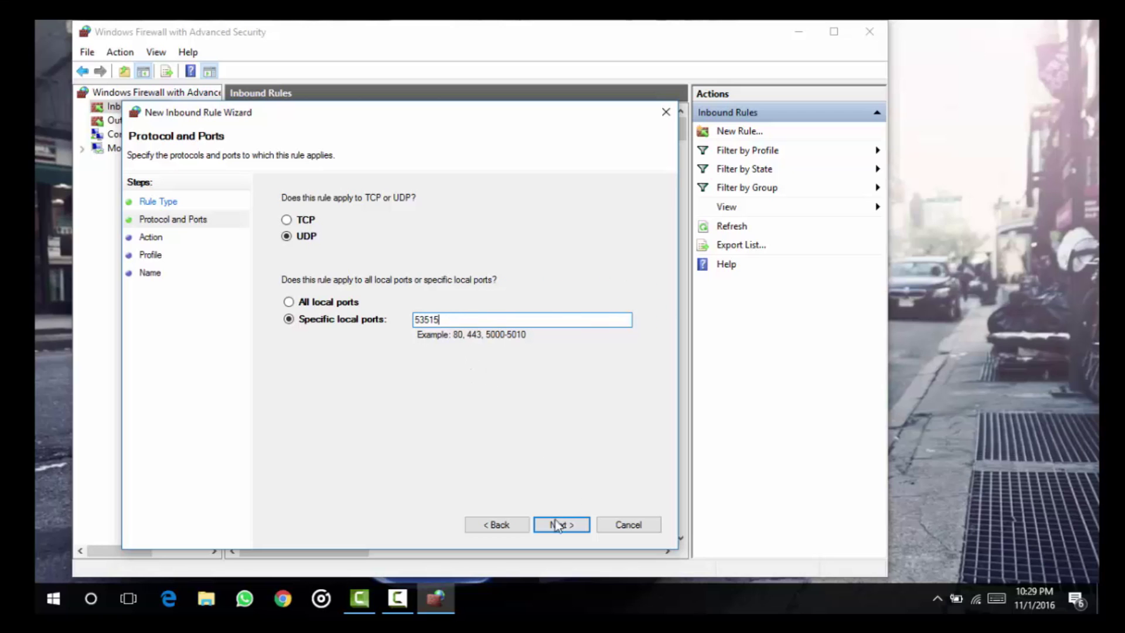
click(557, 525)
click(555, 522)
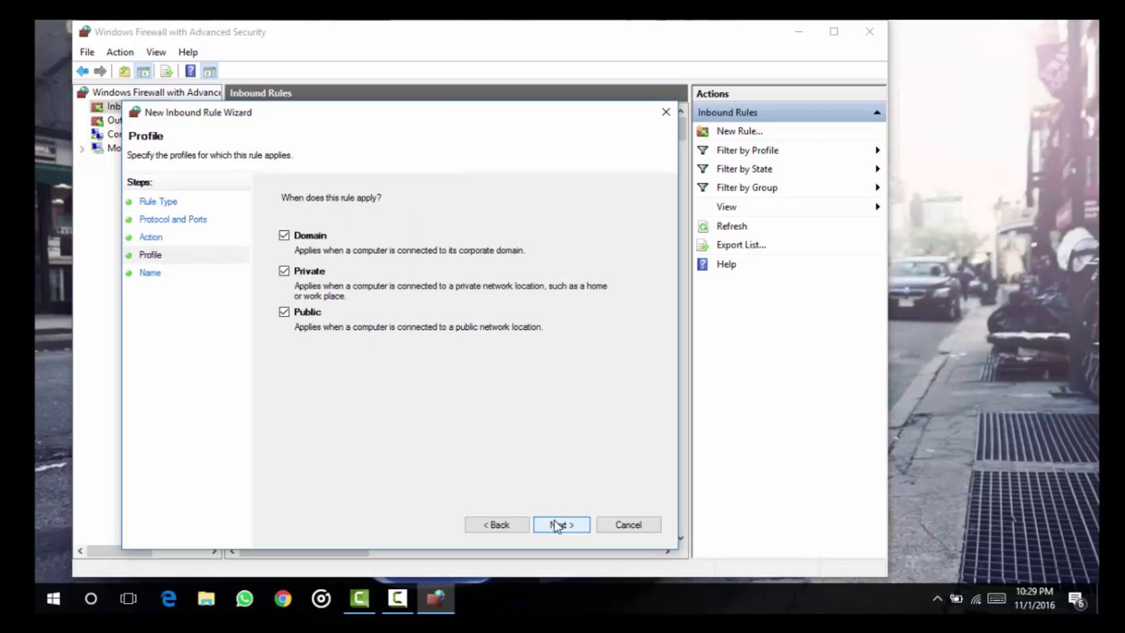
click(555, 525)
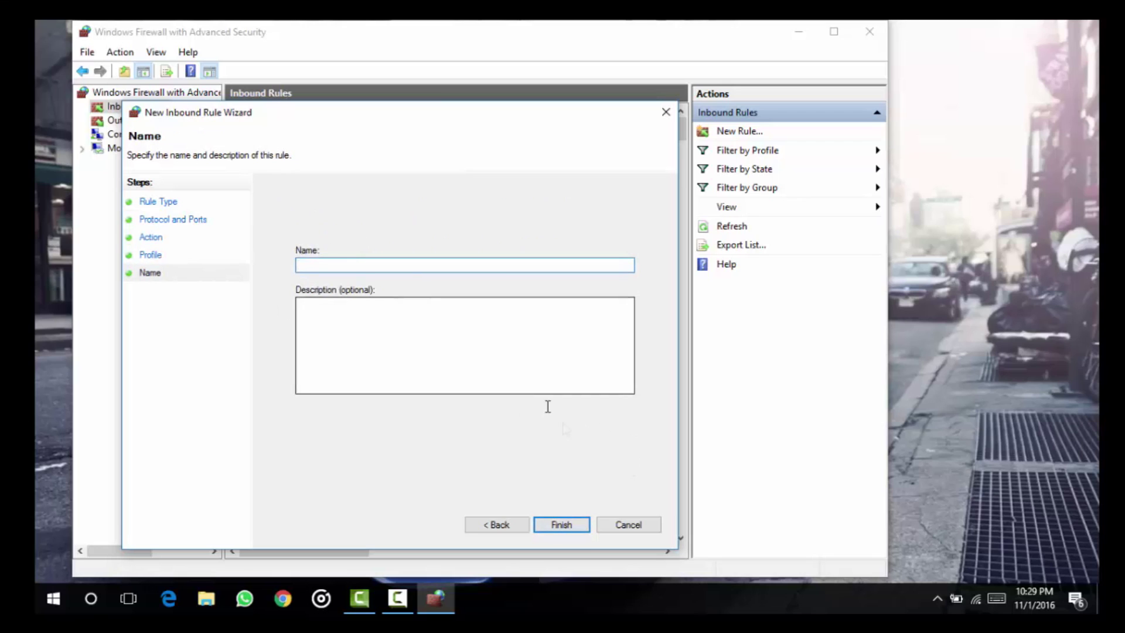
text(all cast)
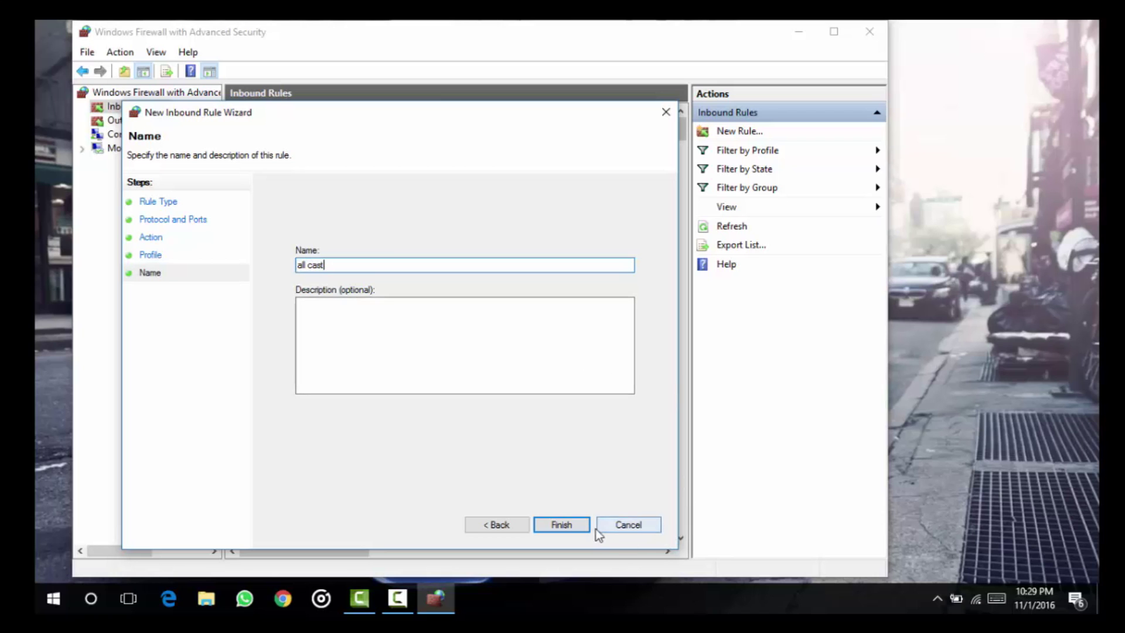
click(626, 528)
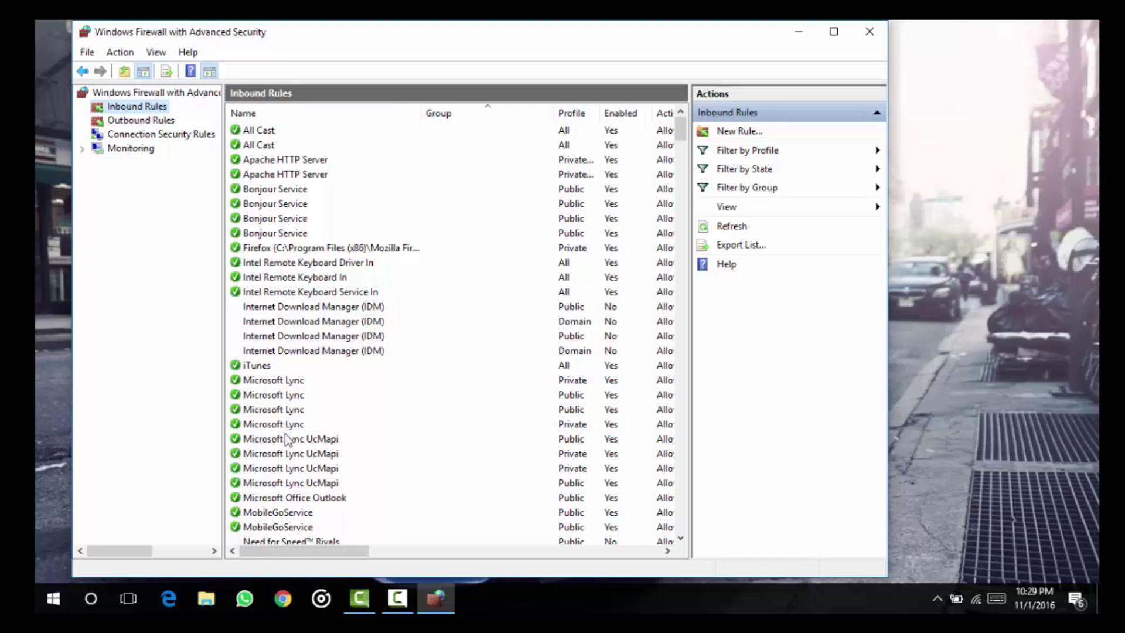
drag(279, 549, 381, 550)
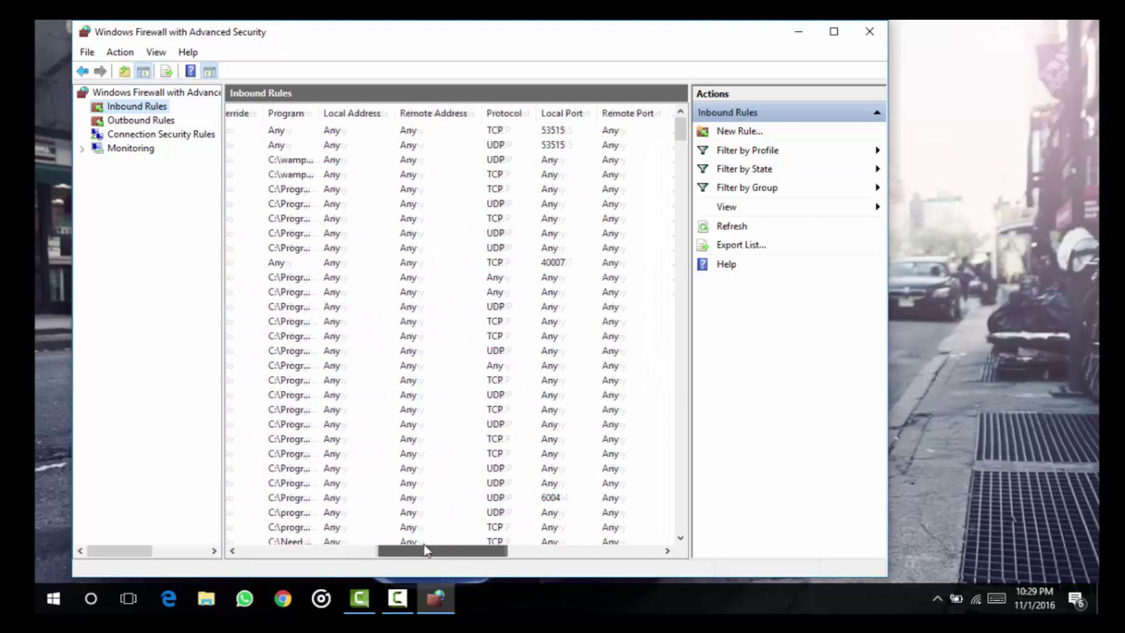
drag(381, 549, 442, 549)
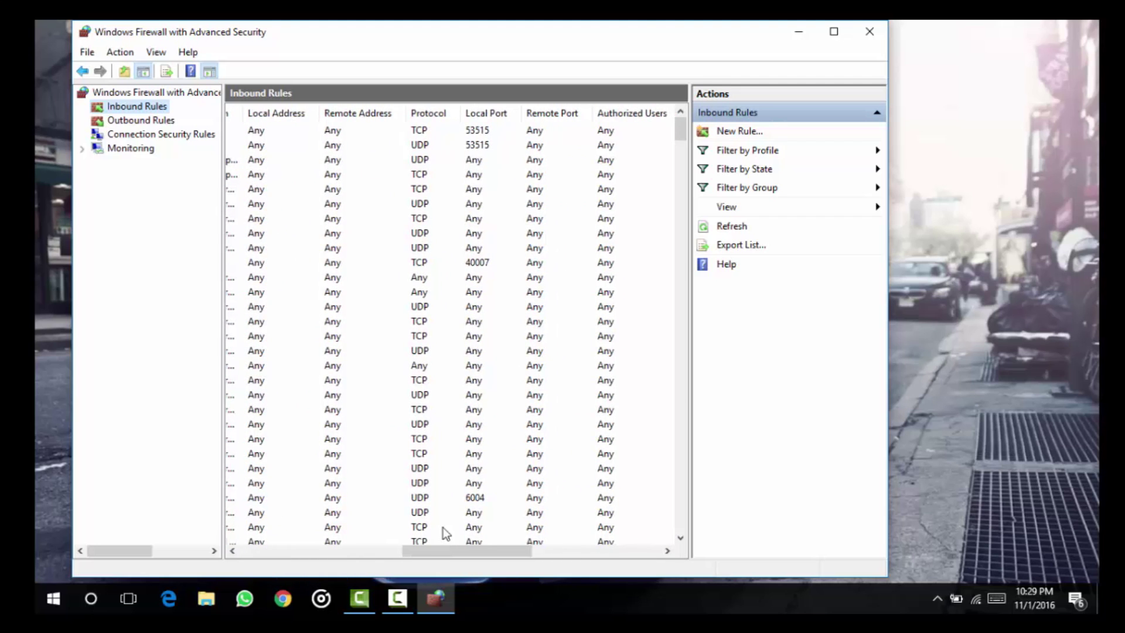
Select the UDP 53515 All Cast rule to verify it, then close the firewall window.
click(419, 145)
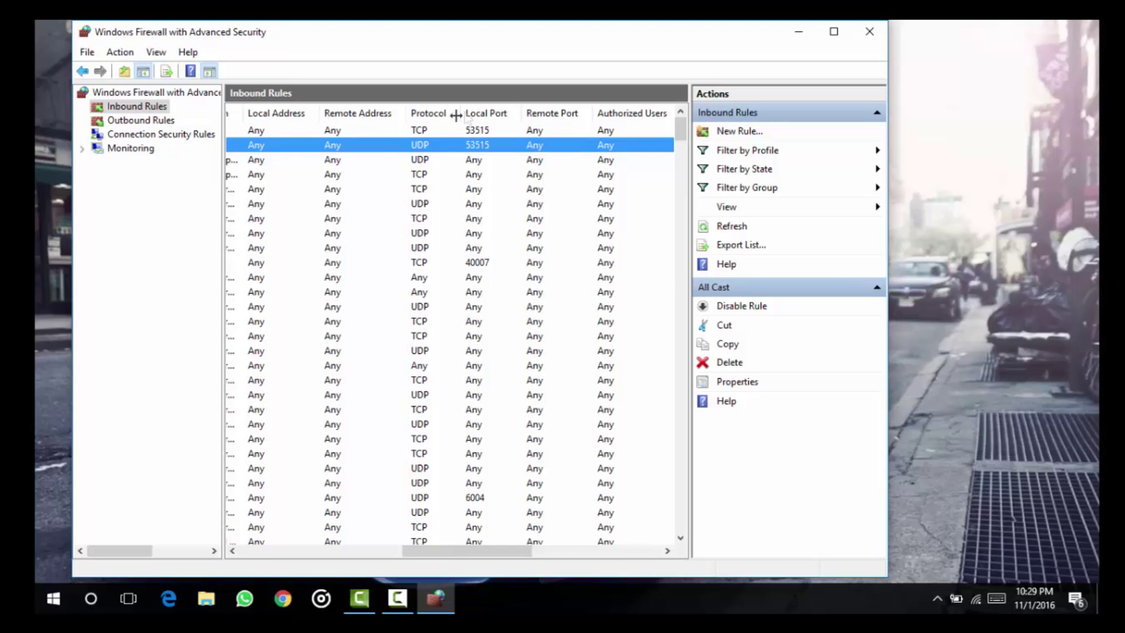
click(870, 33)
right_click(505, 145)
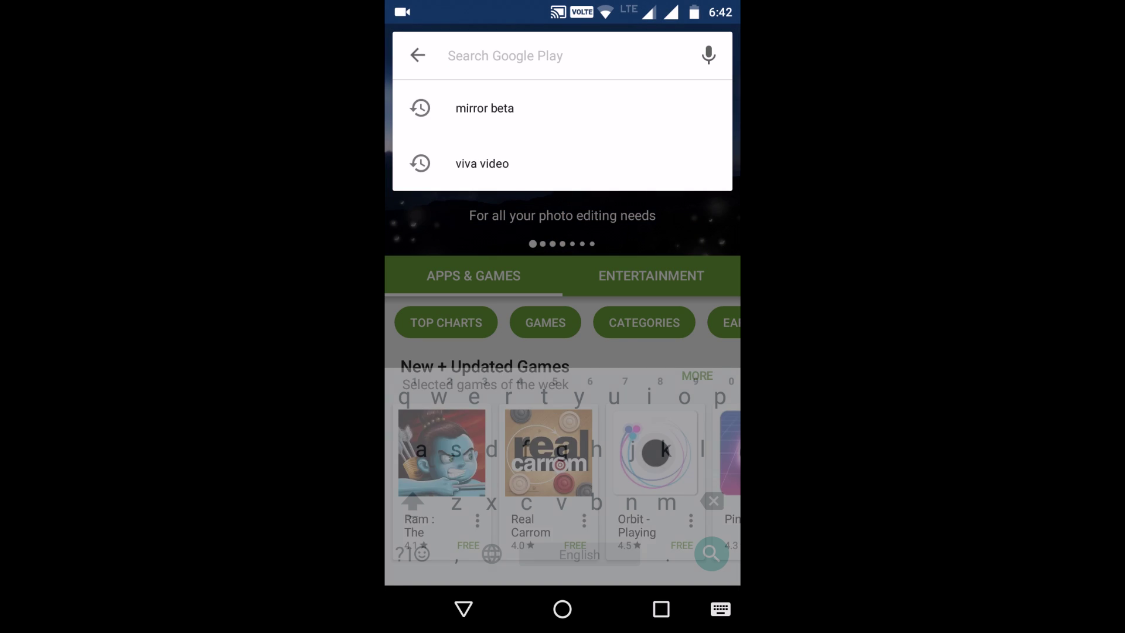
Search Google Play for 'mirror beta' and install Screen Recording and Mirror, accepting permissions.
click(484, 109)
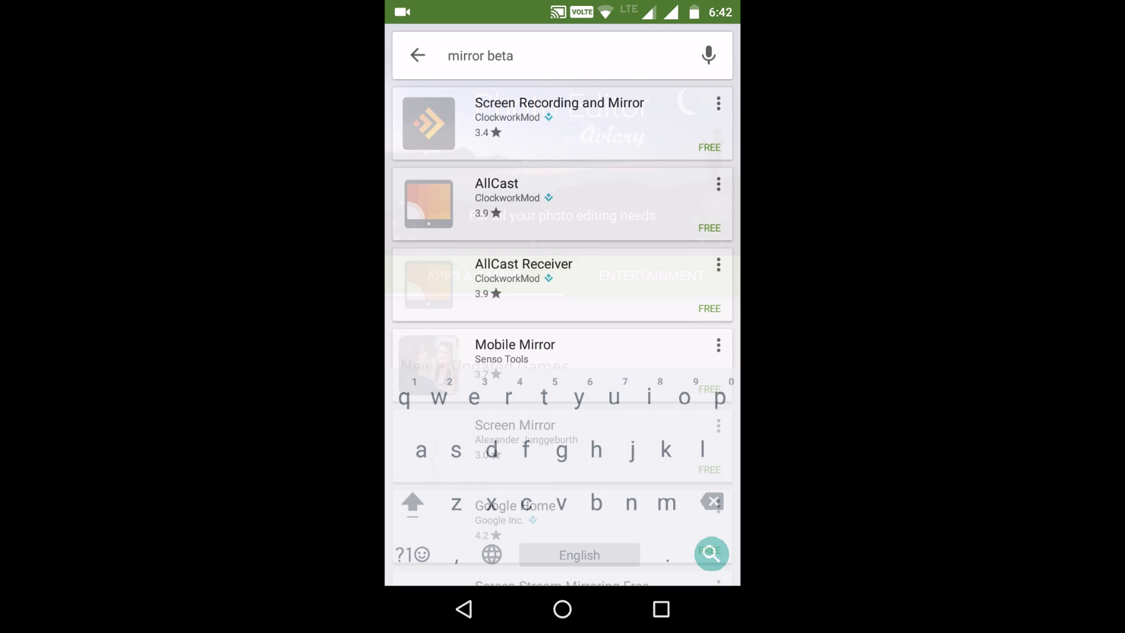
click(559, 124)
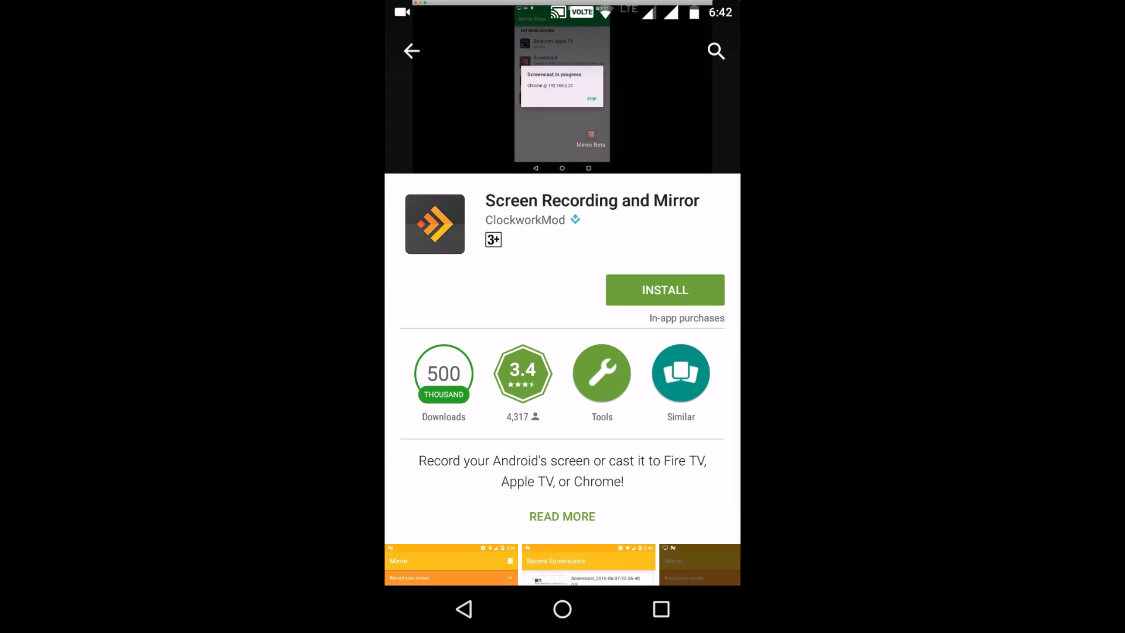
click(664, 289)
key(Escape)
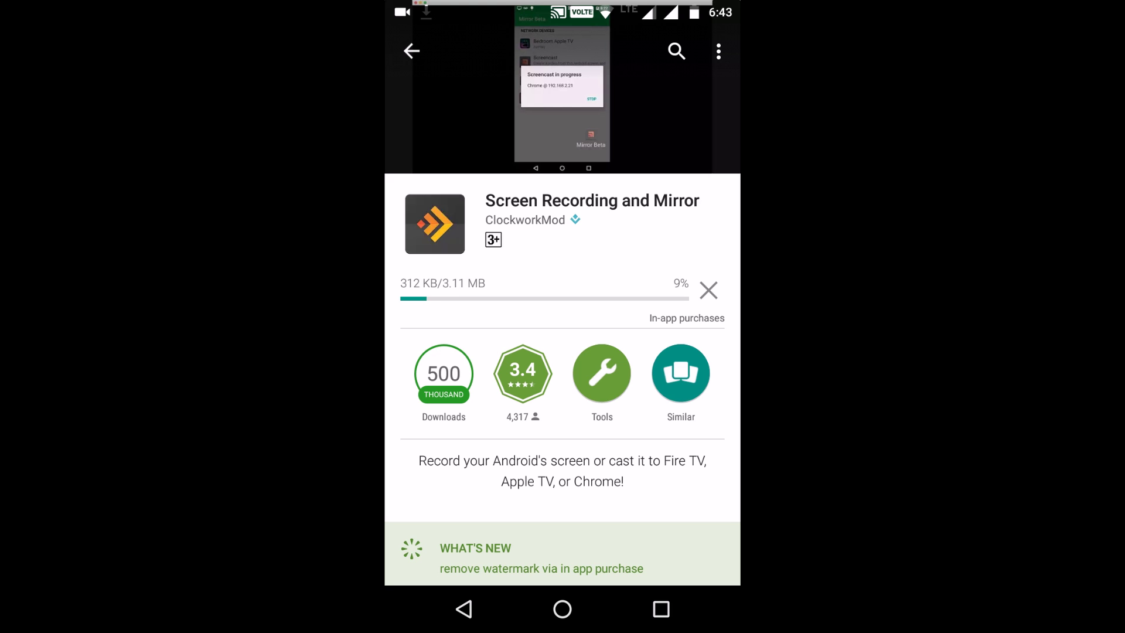
Browse the app description and AllCast page, then reopen Screen Recording and Mirror to check install progress.
click(562, 469)
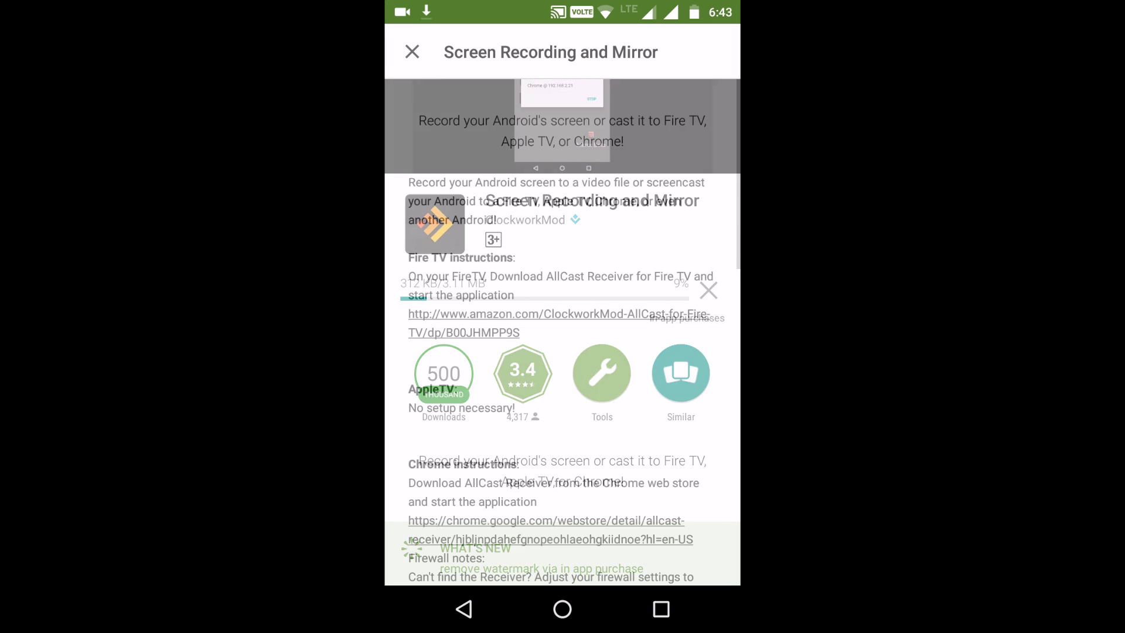
click(463, 609)
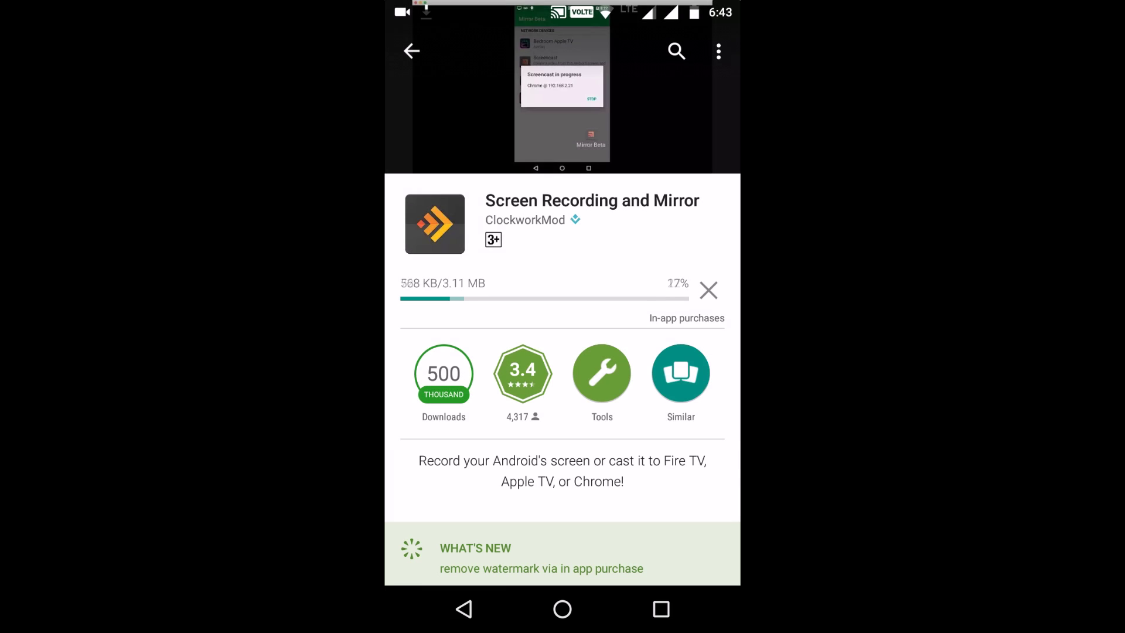
click(463, 608)
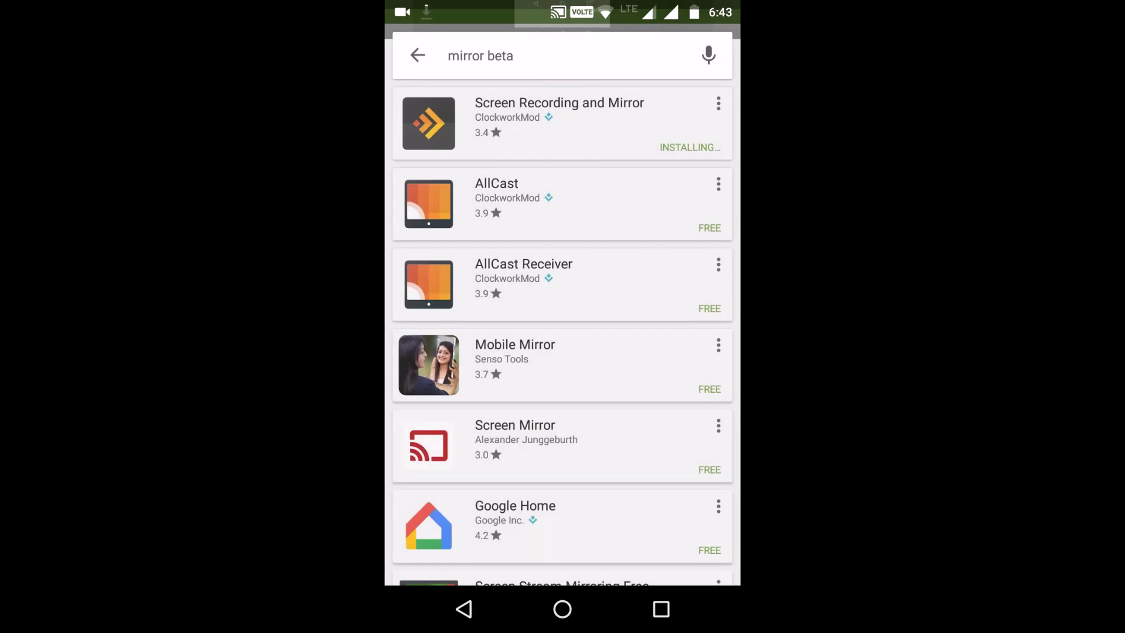
click(563, 203)
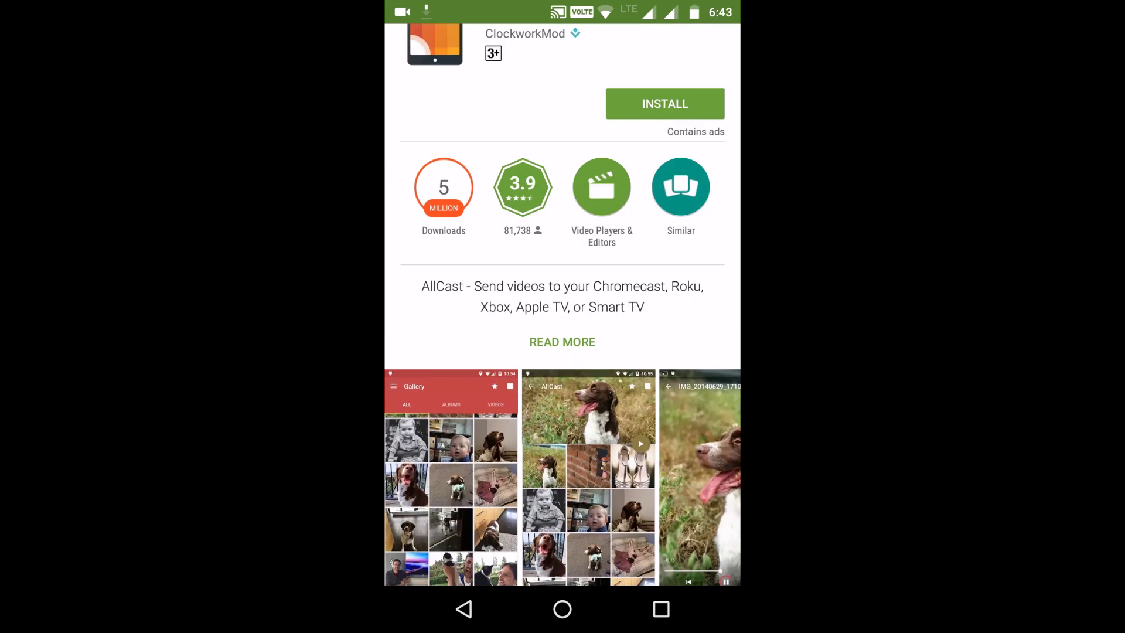
scroll(563, 351, down, 3)
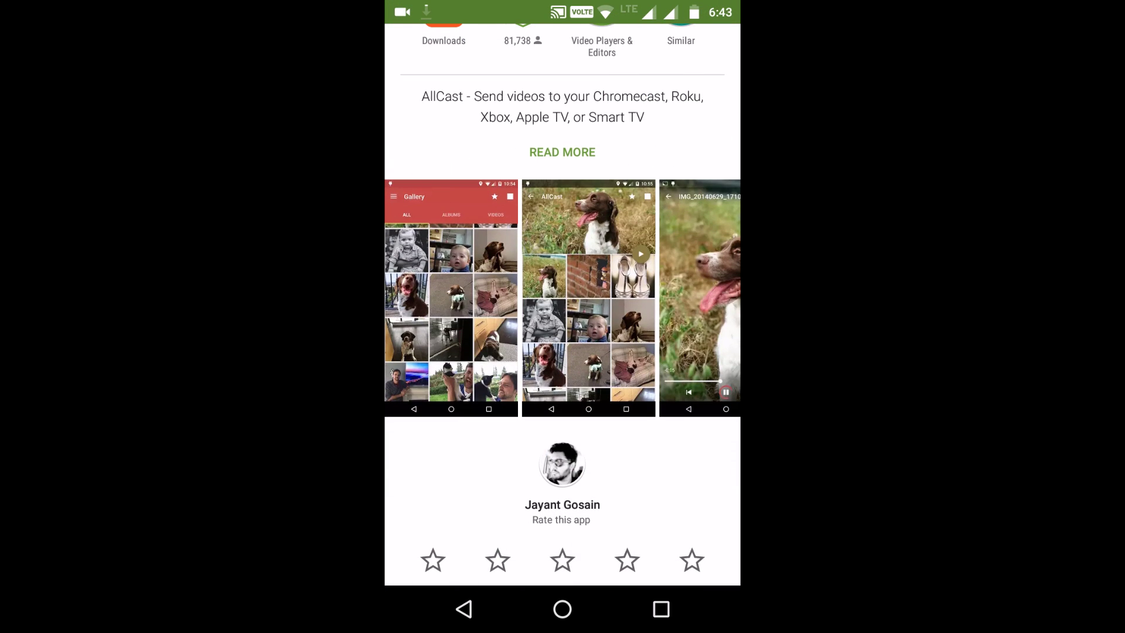
scroll(564, 353, up, 2)
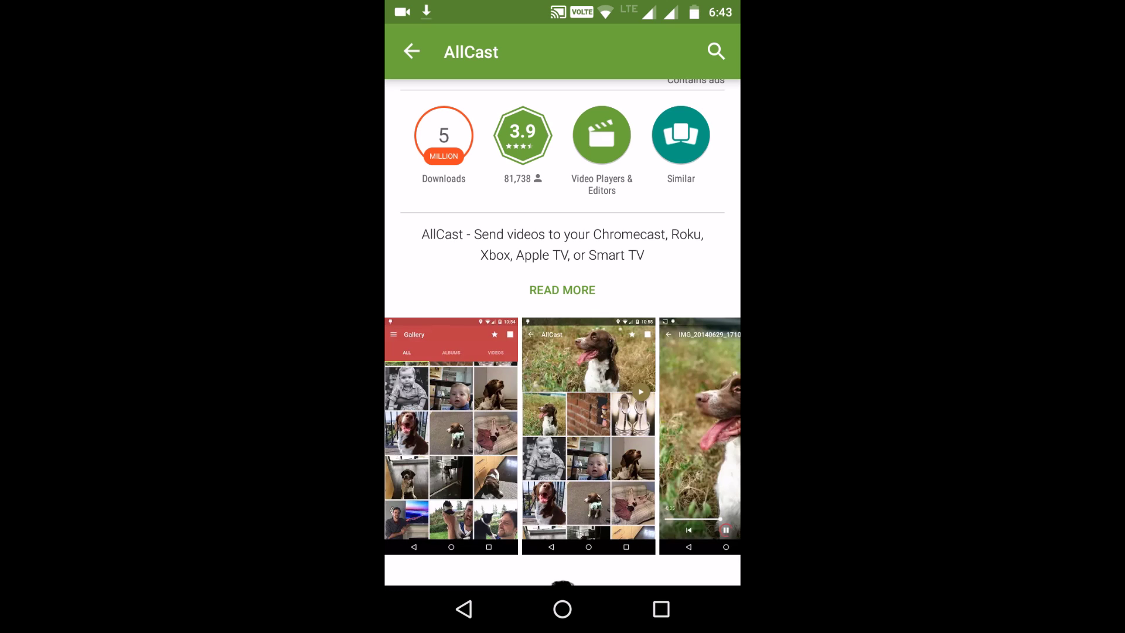
click(463, 608)
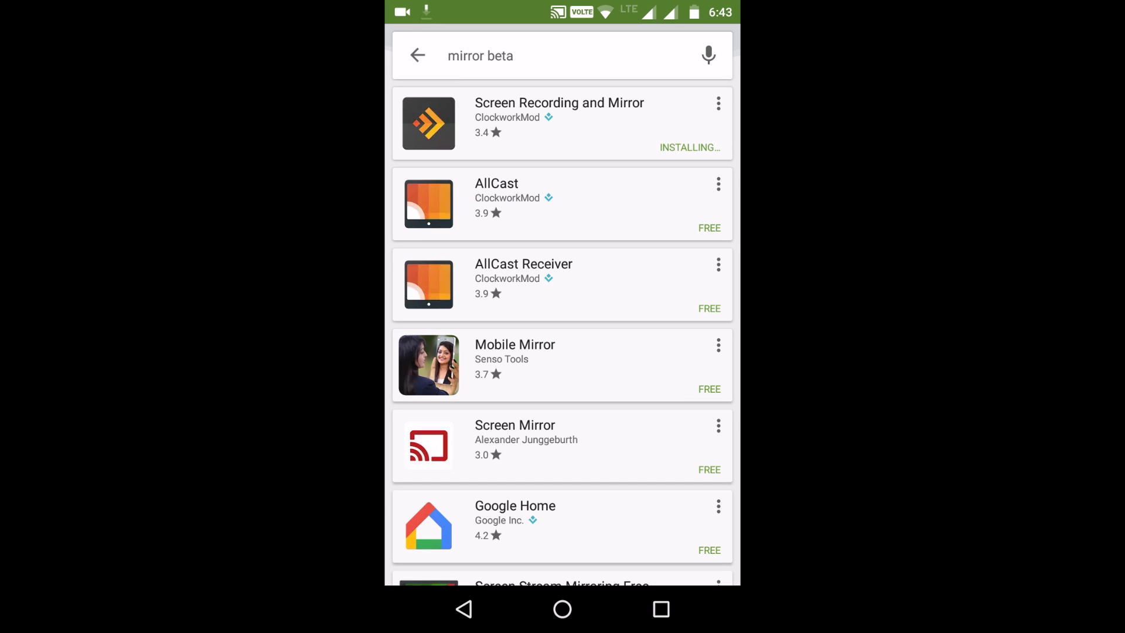
click(559, 124)
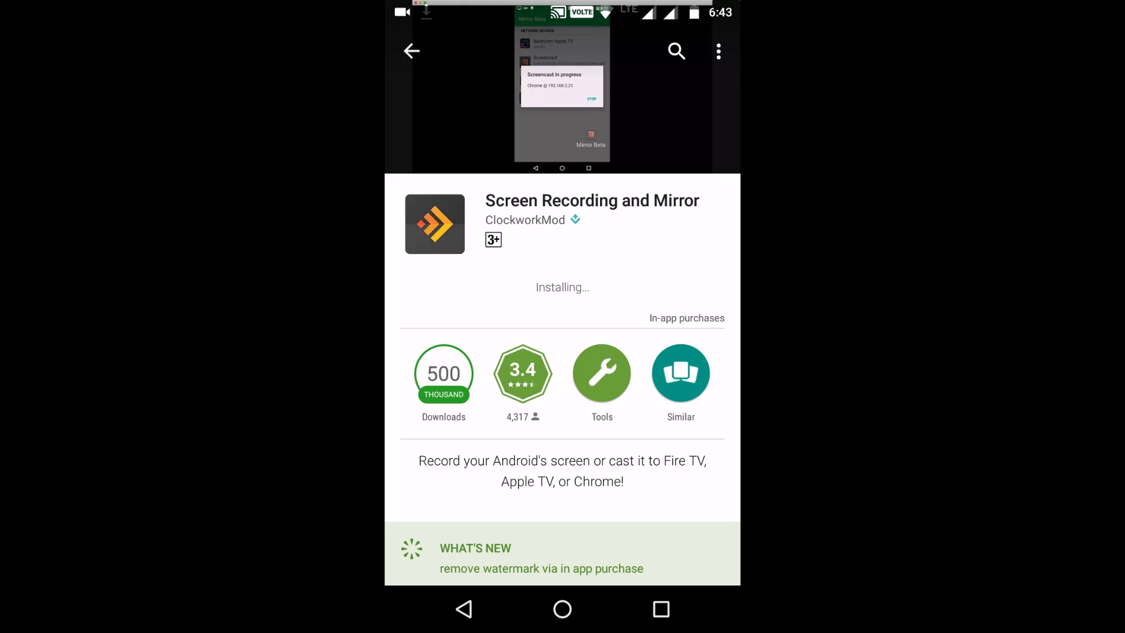
drag(563, 5, 563, 352)
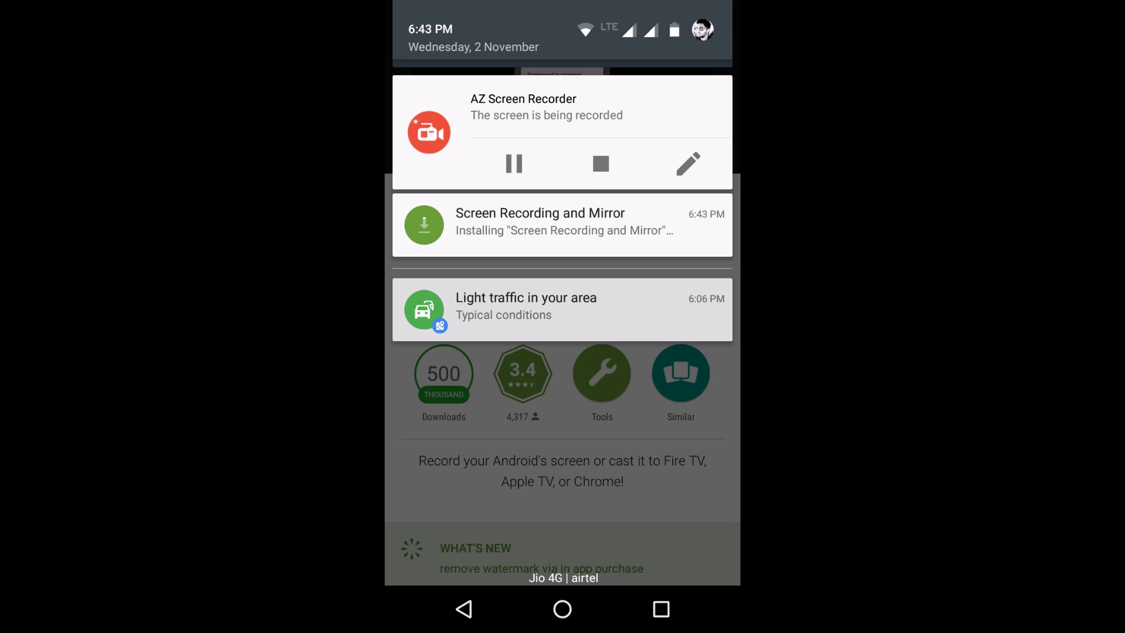
drag(562, 439, 562, 88)
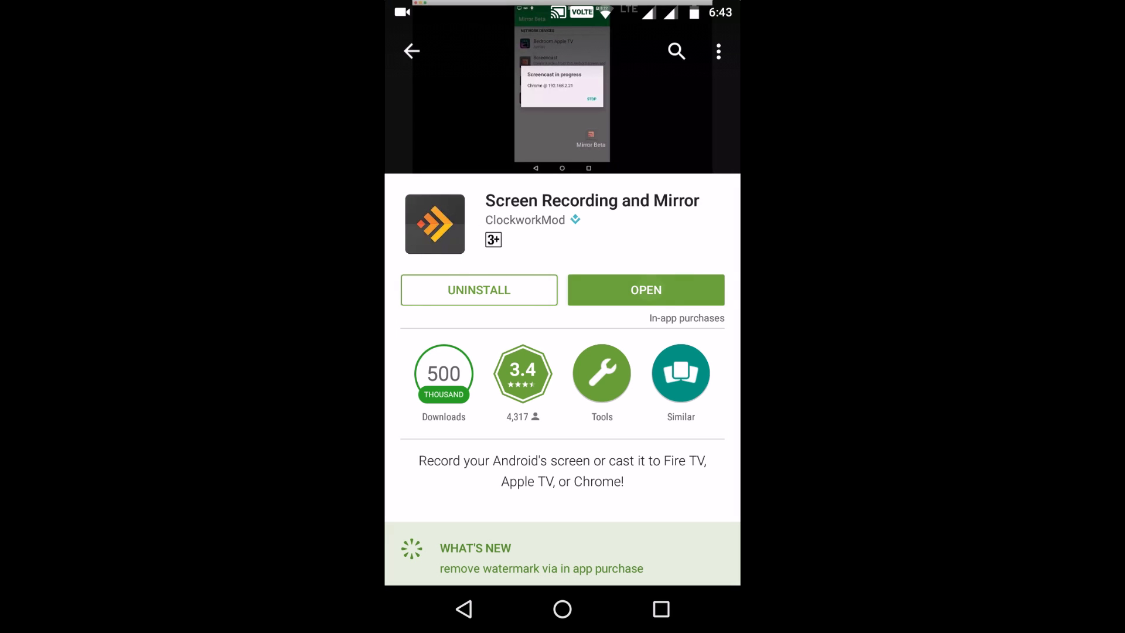
Launch Mirror, decline the upgrade offer, and cast to the Chrome @ 192.168.137.1 receiver.
click(646, 290)
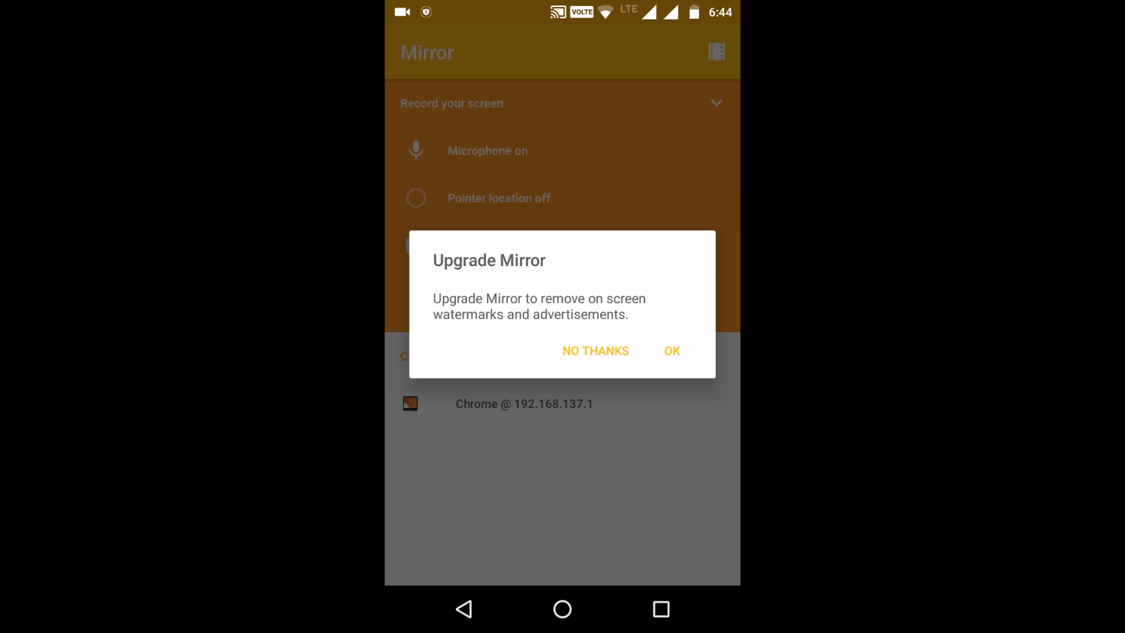
click(672, 351)
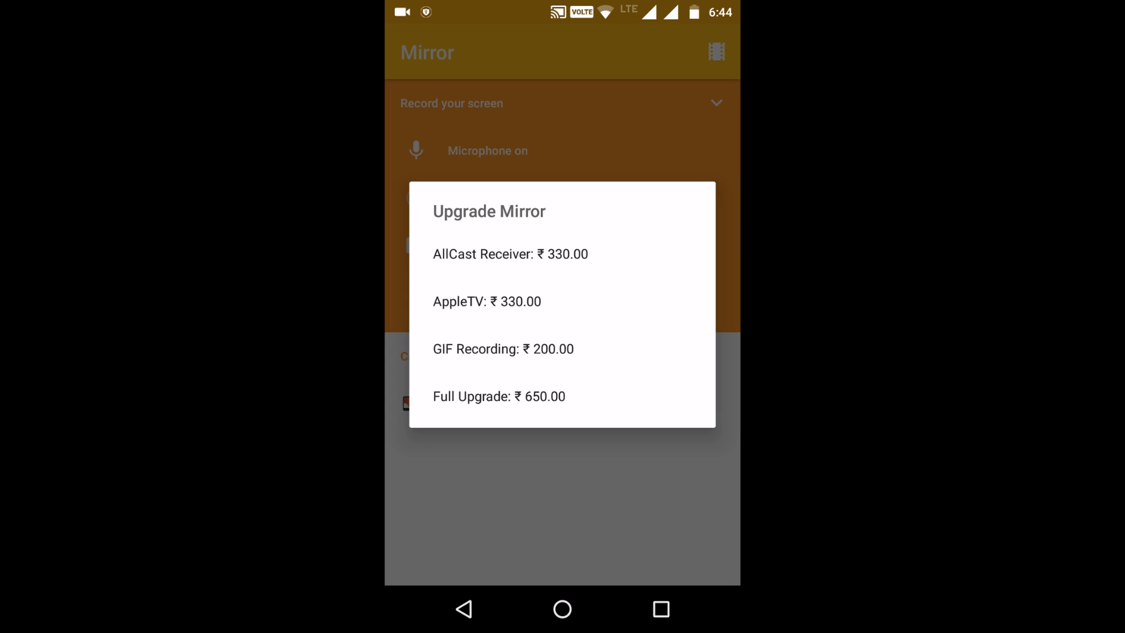
key(Escape)
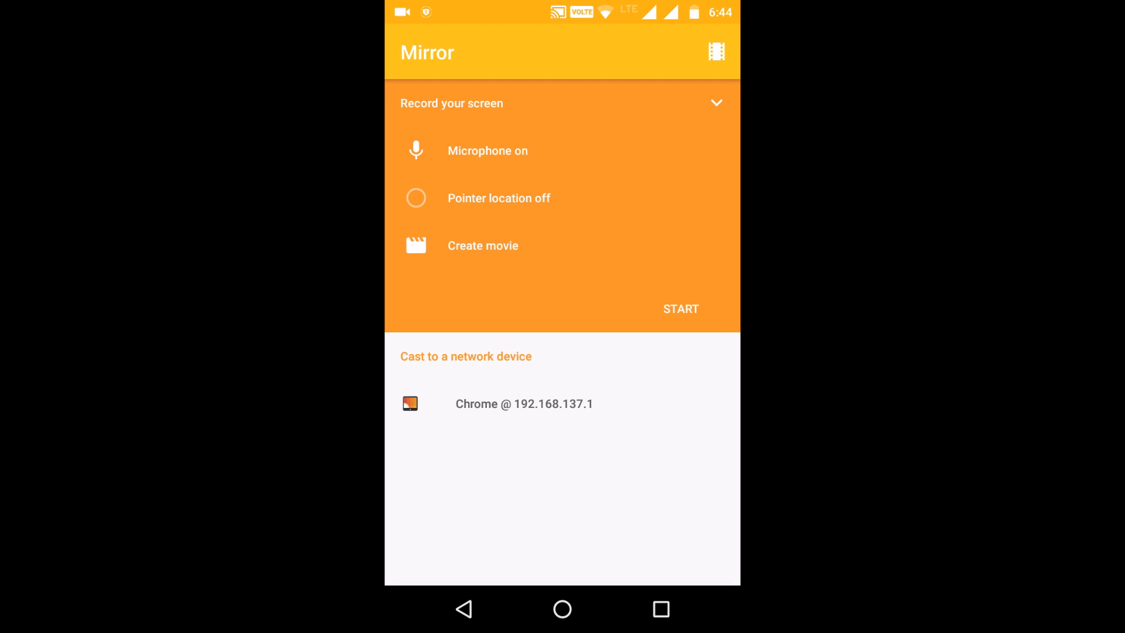
click(681, 309)
click(596, 349)
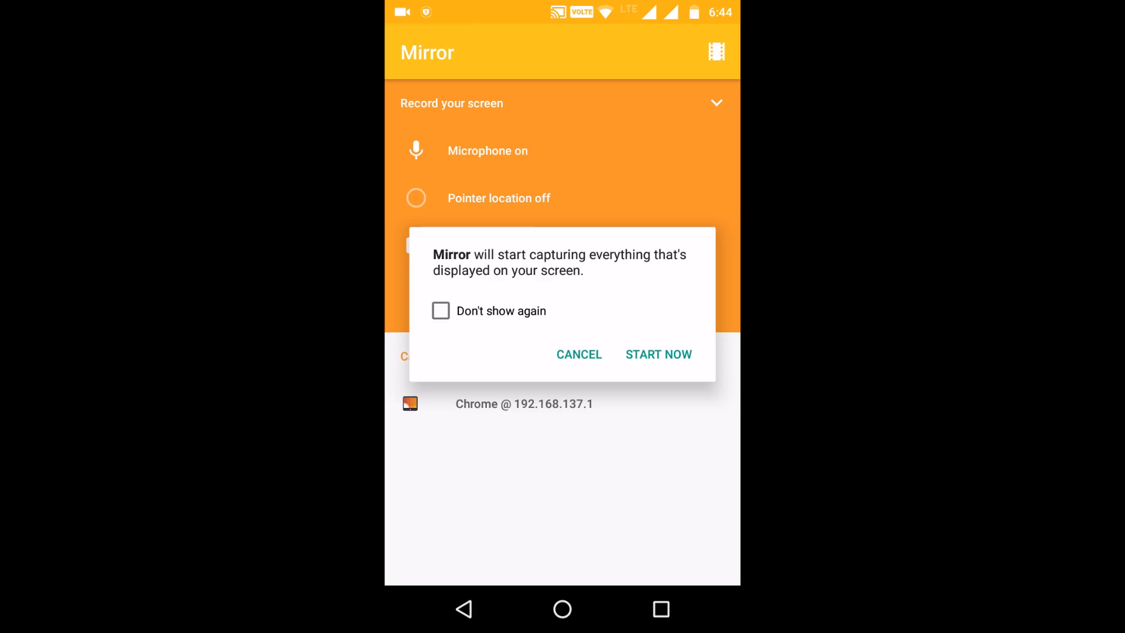